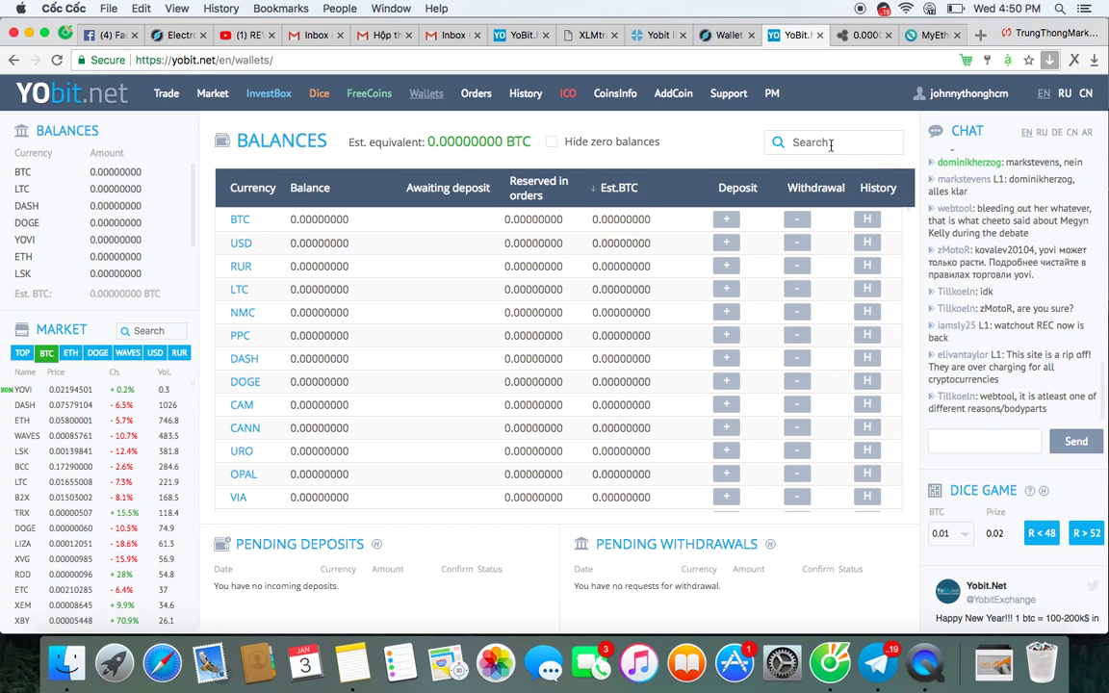
Search 'cms' in the YoBit balances and open the CMS entry.
{"action": "left_click", "coordinate": [827, 142]}
{"action": "type", "text": "cms"}
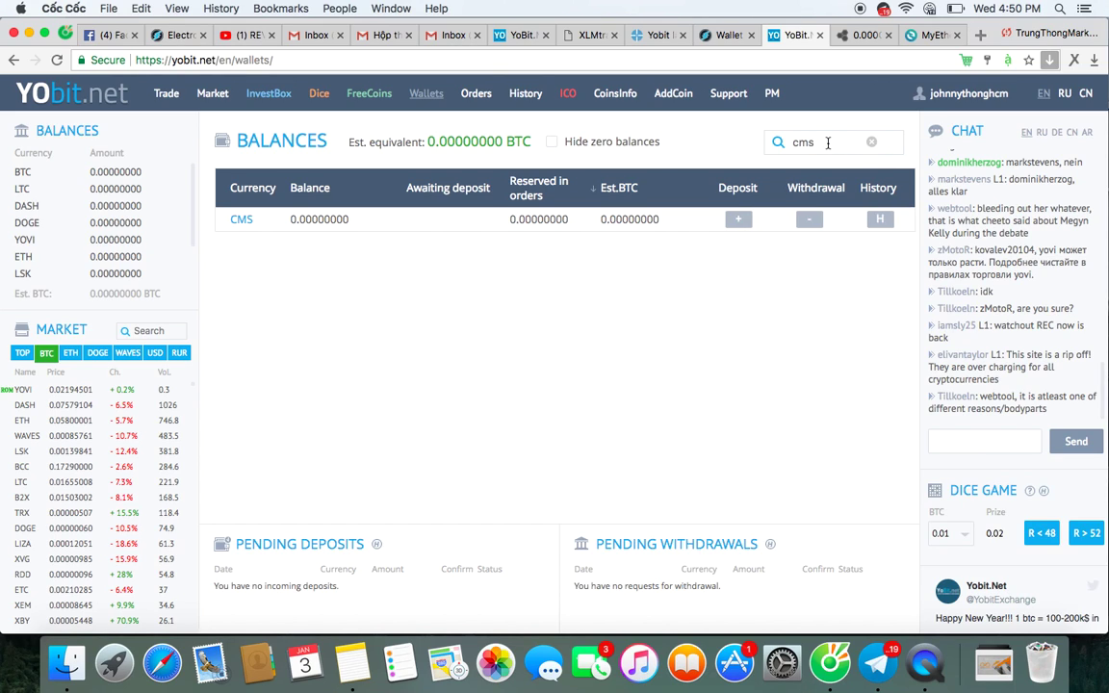
{"action": "left_click", "coordinate": [239, 233]}
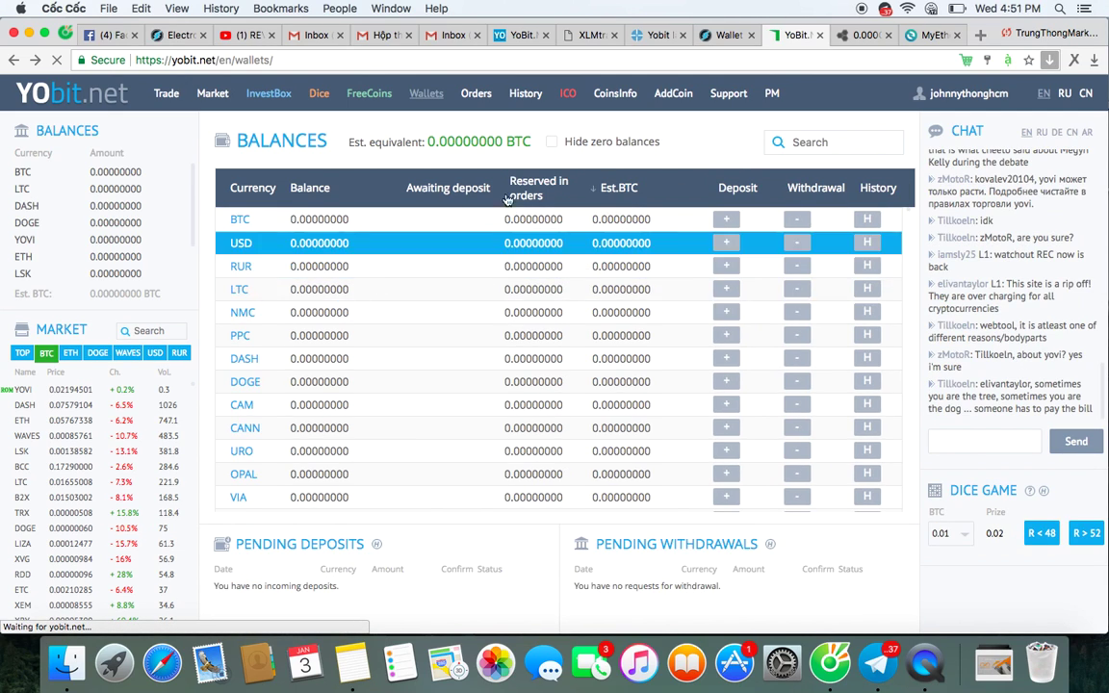
Filter balances to CMS again, open its deposit details, and copy the deposit address.
{"action": "left_click", "coordinate": [818, 141]}
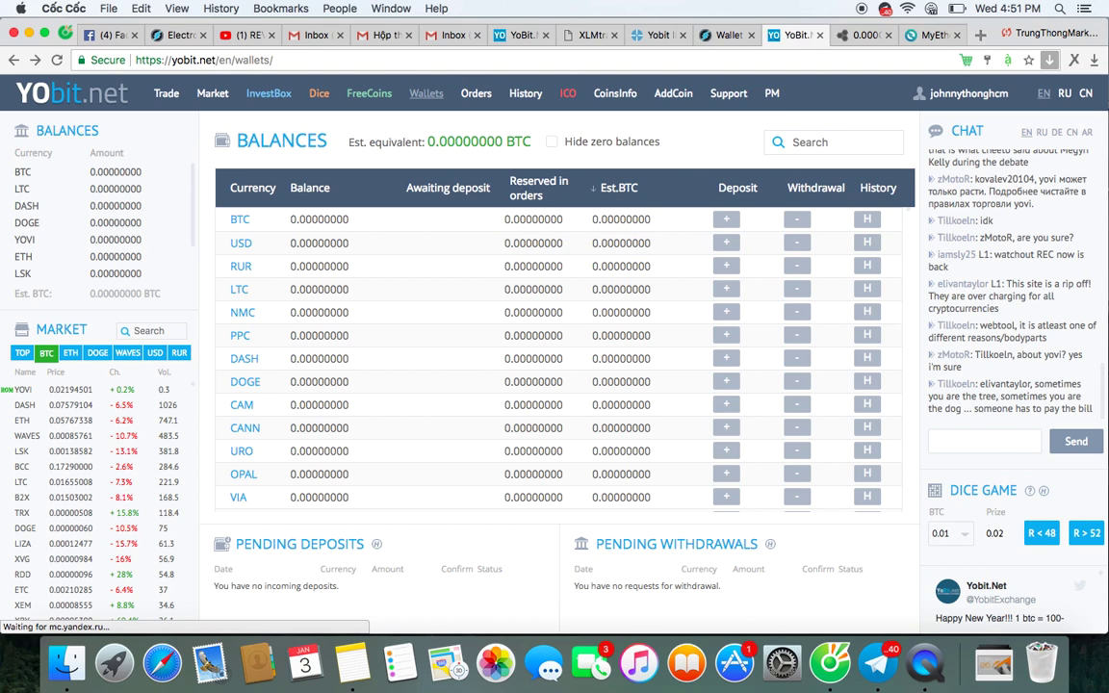
{"action": "left_click", "coordinate": [848, 142]}
{"action": "type", "text": "cms"}
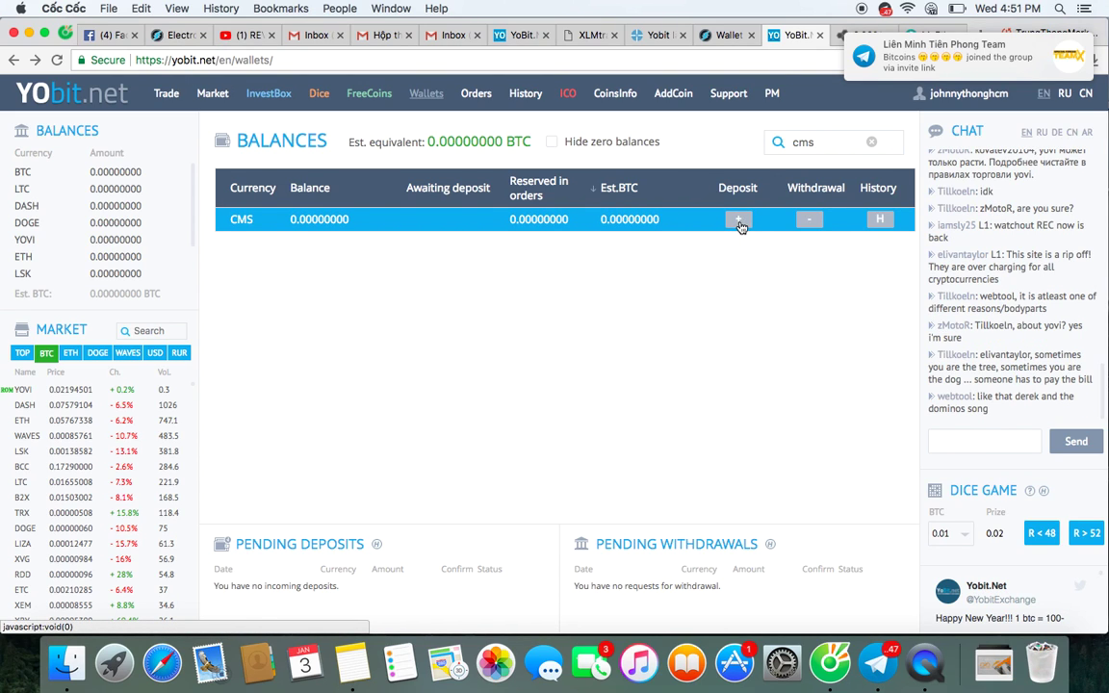
{"action": "left_click", "coordinate": [738, 221]}
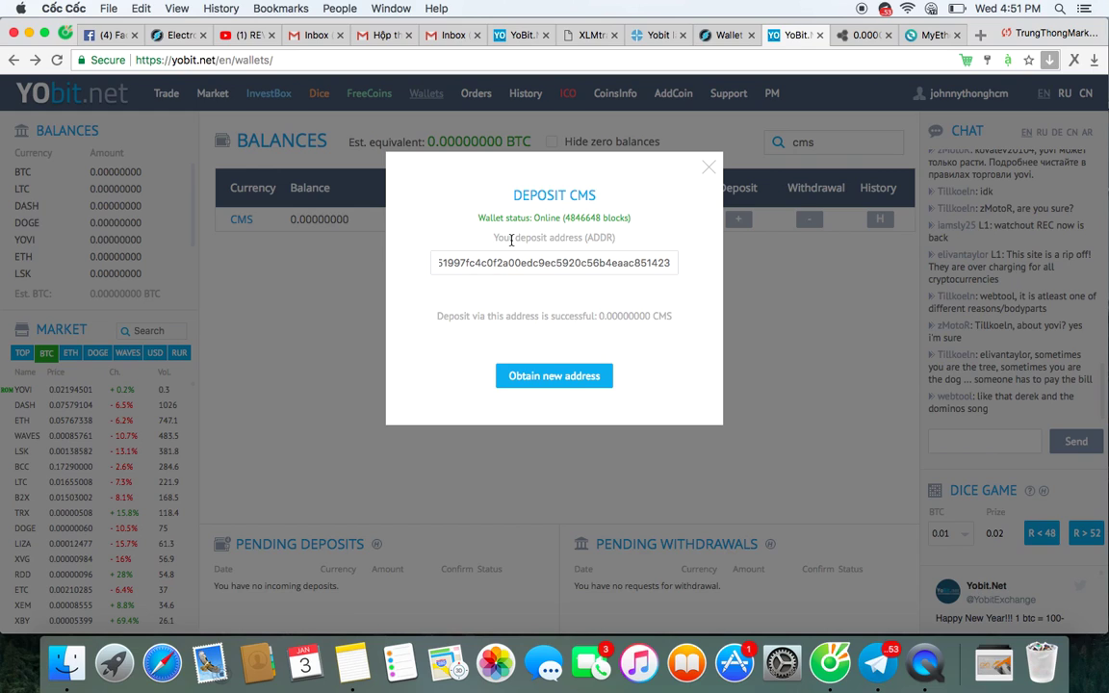
{"action": "left_click", "coordinate": [450, 262]}
{"action": "key", "text": "super+c"}
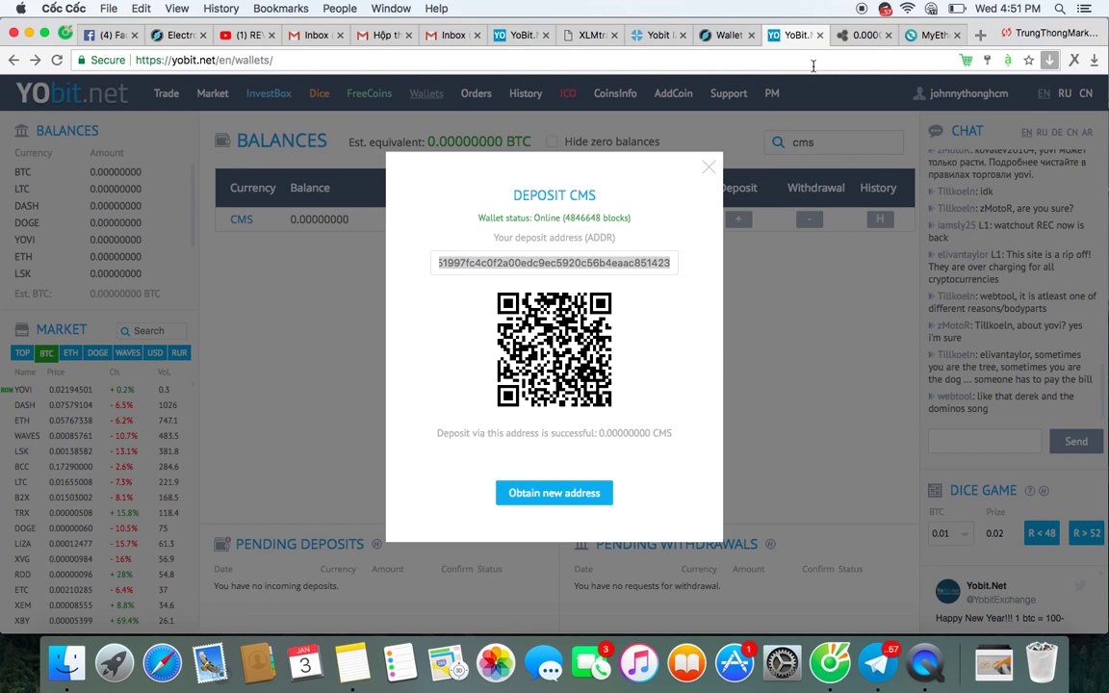
{"action": "left_click", "coordinate": [920, 37]}
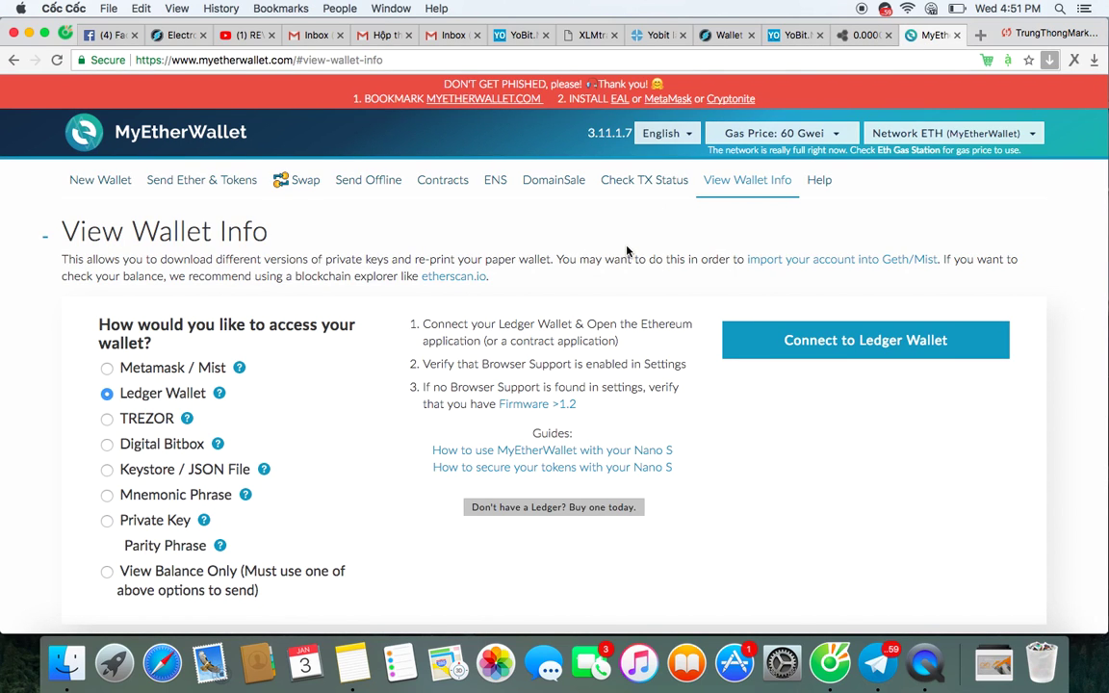
{"action": "scroll", "coordinate": [627, 251], "scroll_direction": "down", "scroll_amount": 8}
{"action": "scroll", "coordinate": [626, 251], "scroll_direction": "up", "scroll_amount": 2}
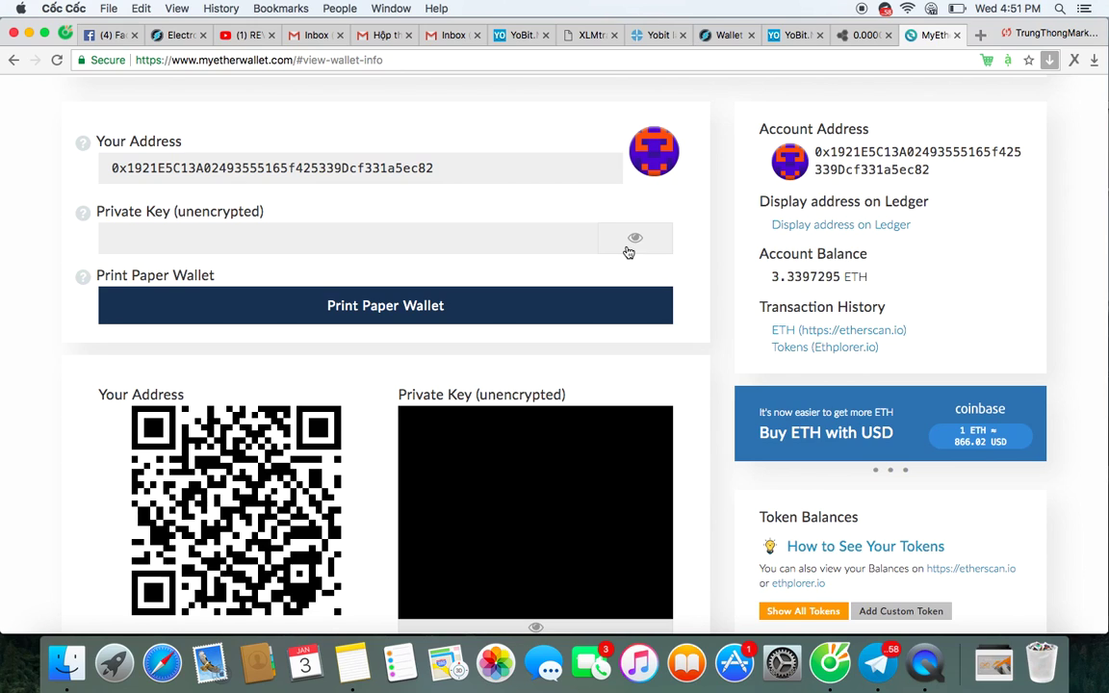
{"action": "scroll", "coordinate": [788, 366], "scroll_direction": "down", "scroll_amount": 3}
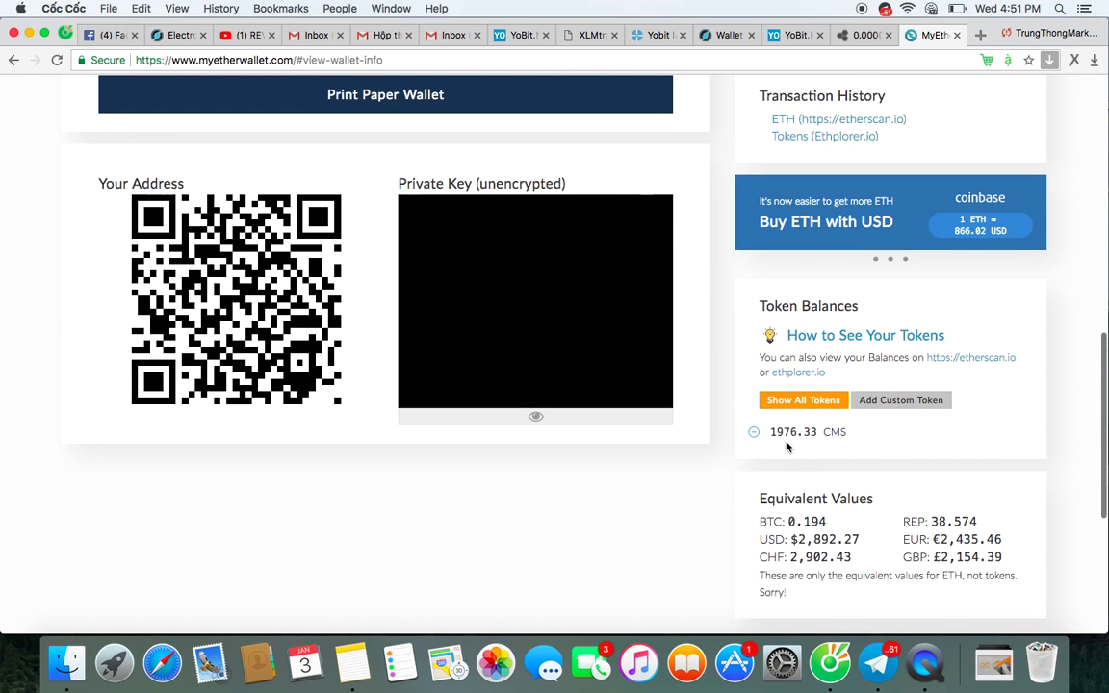
{"action": "scroll", "coordinate": [786, 446], "scroll_direction": "down", "scroll_amount": 1}
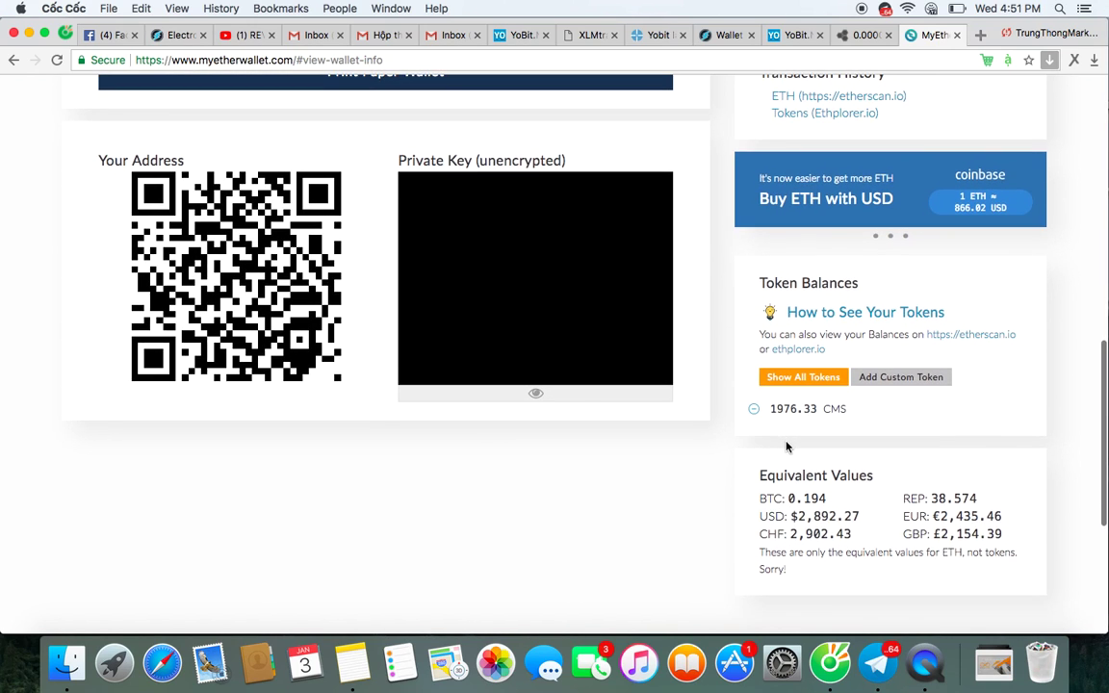
{"action": "scroll", "coordinate": [786, 446], "scroll_direction": "up", "scroll_amount": 5}
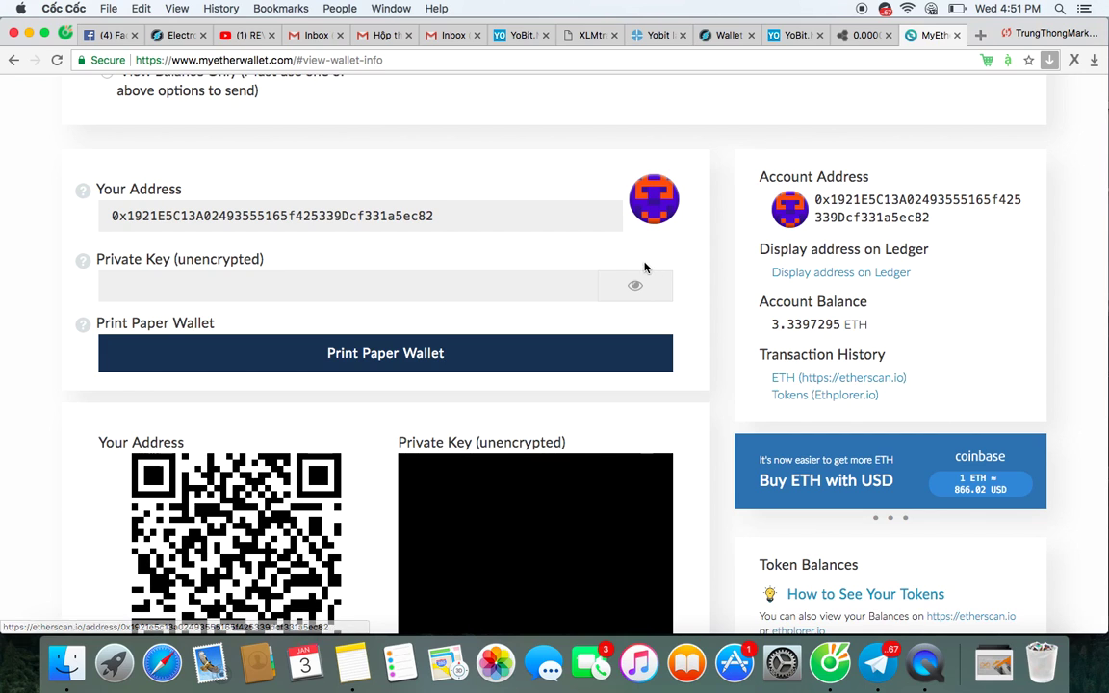
{"action": "scroll", "coordinate": [453, 217], "scroll_direction": "up", "scroll_amount": 5}
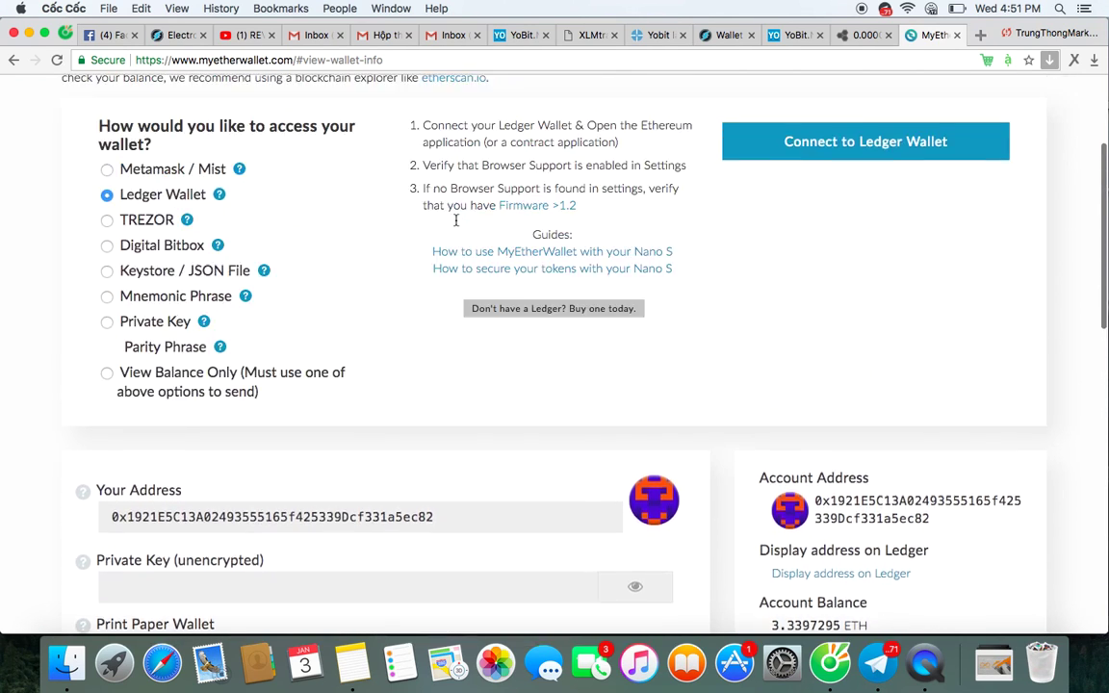
{"action": "scroll", "coordinate": [456, 220], "scroll_direction": "up", "scroll_amount": 5}
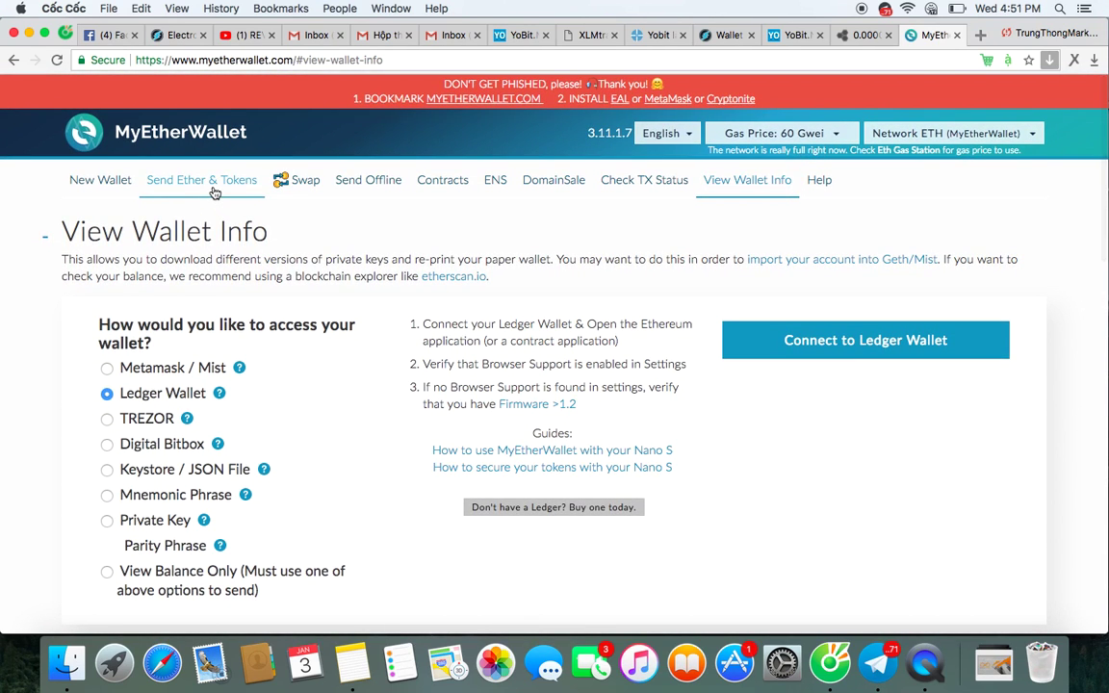
Unlock the Ledger's first address (3.3397295 ETH) and paste the YoBit CMS deposit address as recipient.
{"action": "left_click", "coordinate": [214, 191]}
{"action": "scroll", "coordinate": [378, 355], "scroll_direction": "down", "scroll_amount": 4}
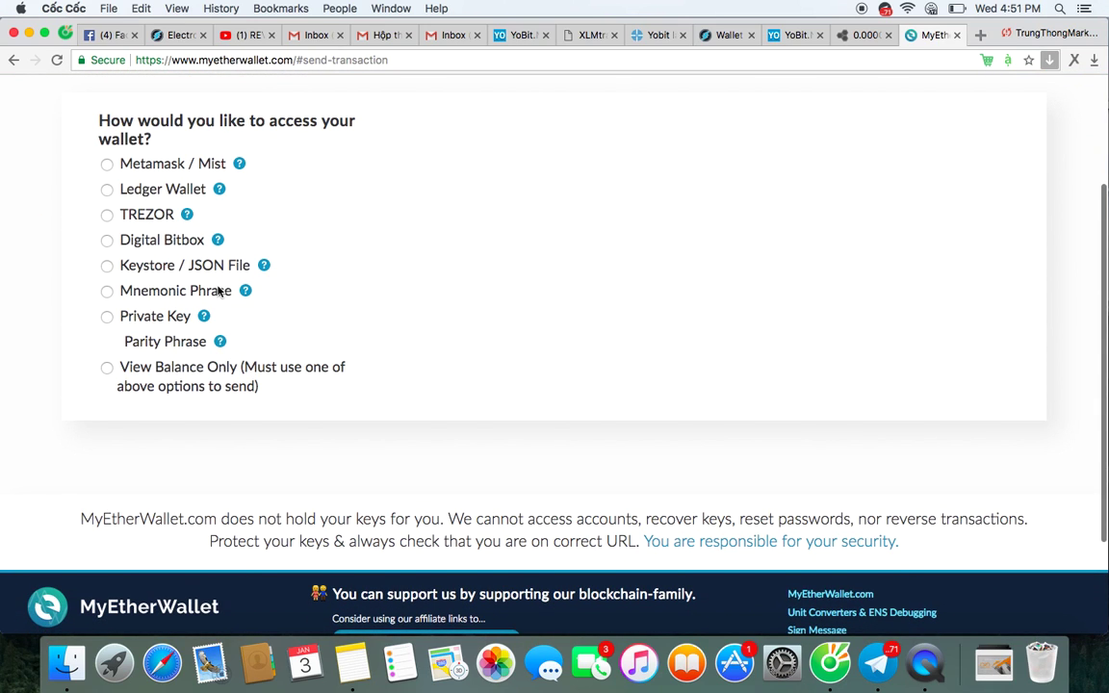
{"action": "left_click", "coordinate": [164, 189]}
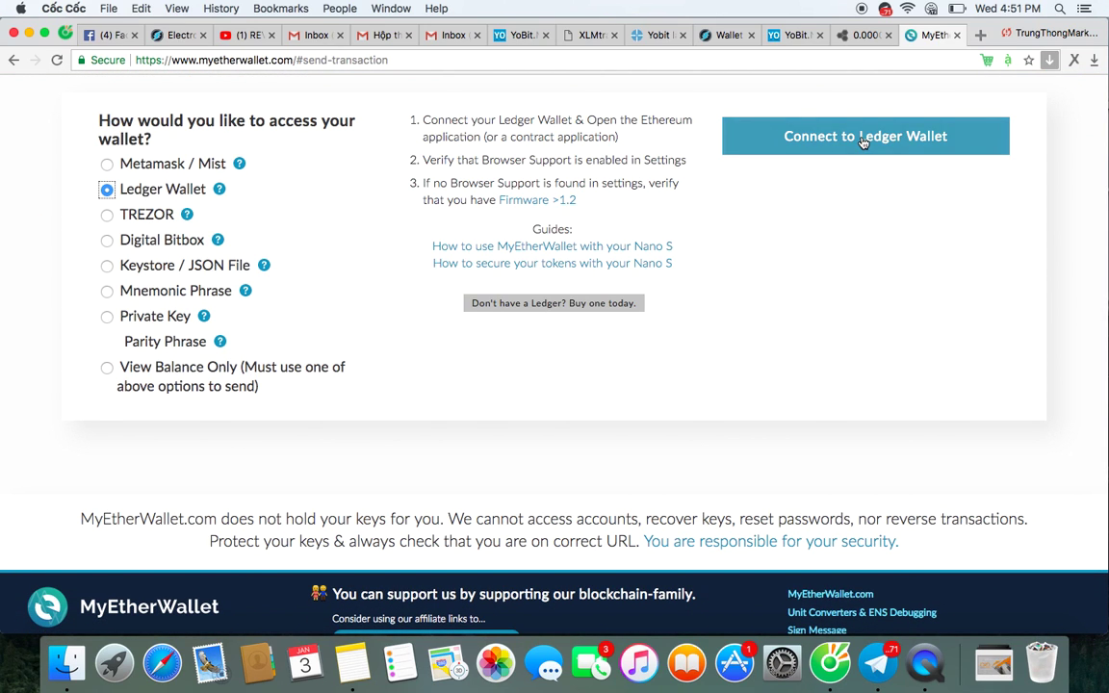
{"action": "left_click", "coordinate": [863, 138]}
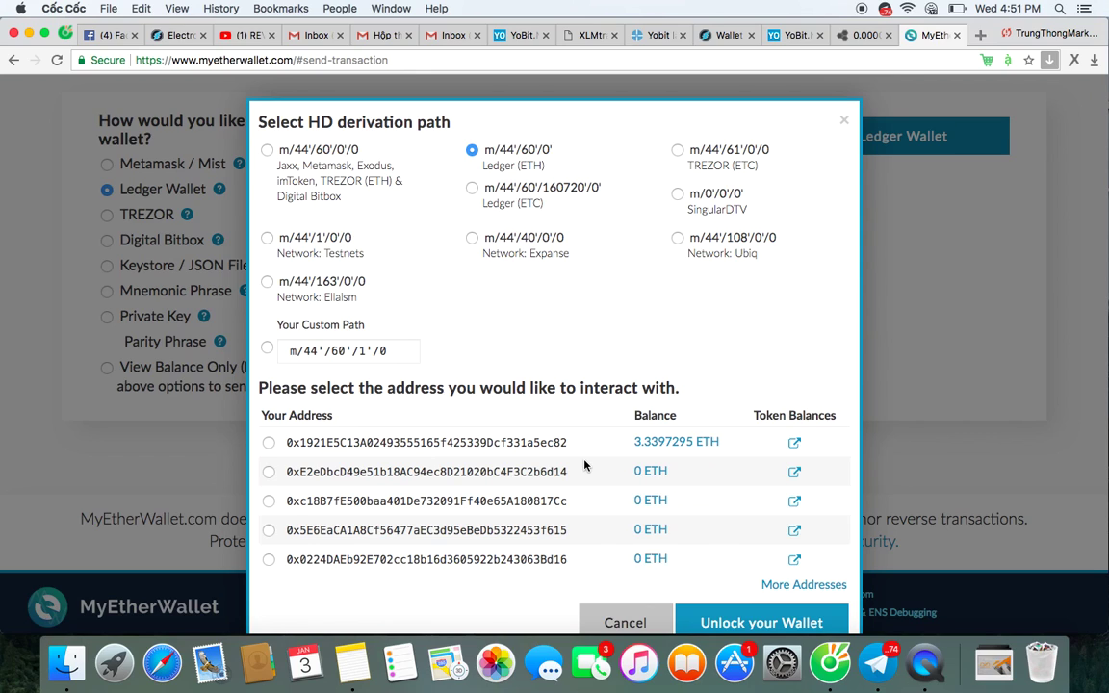
{"action": "left_click", "coordinate": [268, 443]}
{"action": "left_click", "coordinate": [728, 619]}
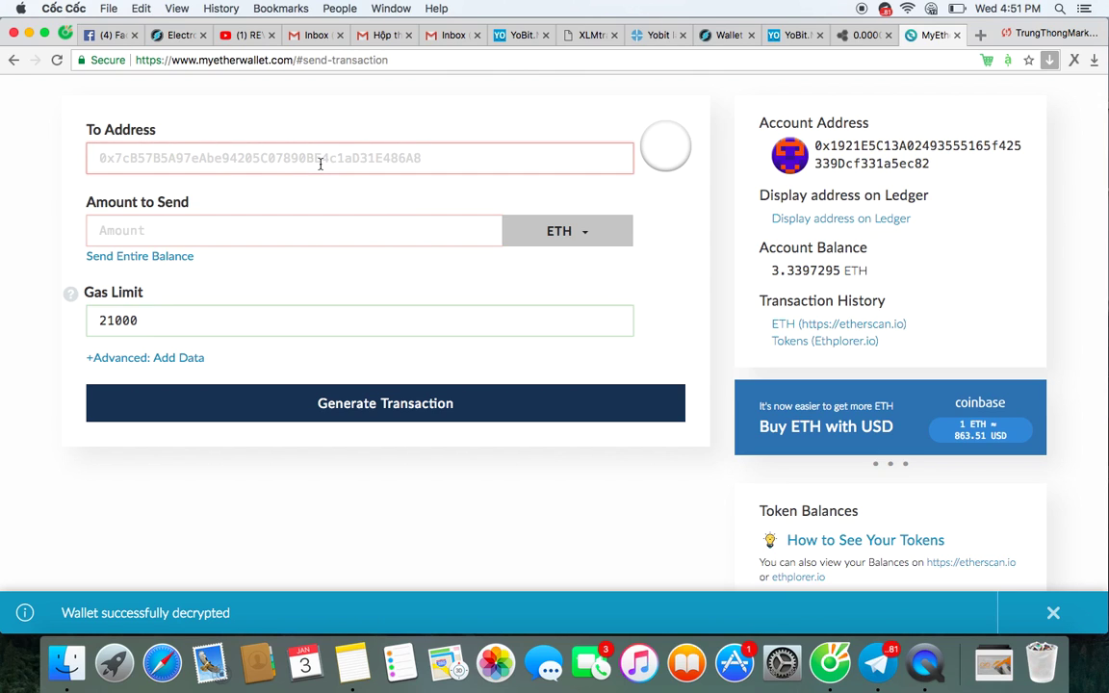
{"action": "scroll", "coordinate": [320, 161], "scroll_direction": "up", "scroll_amount": 2}
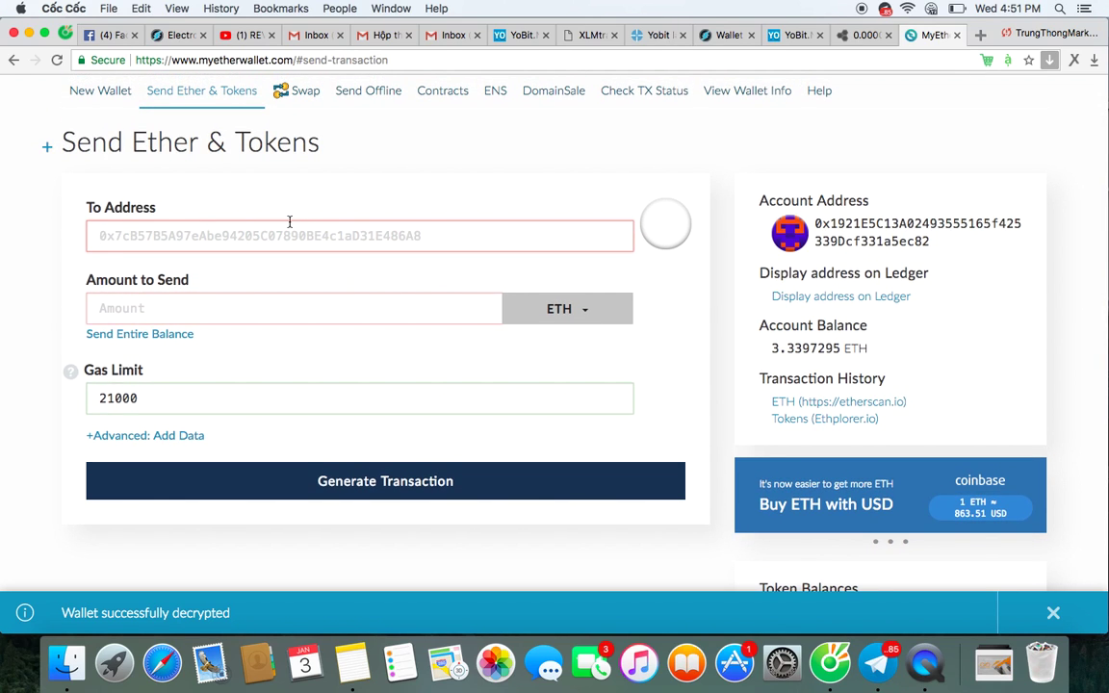
{"action": "key", "text": "super+v"}
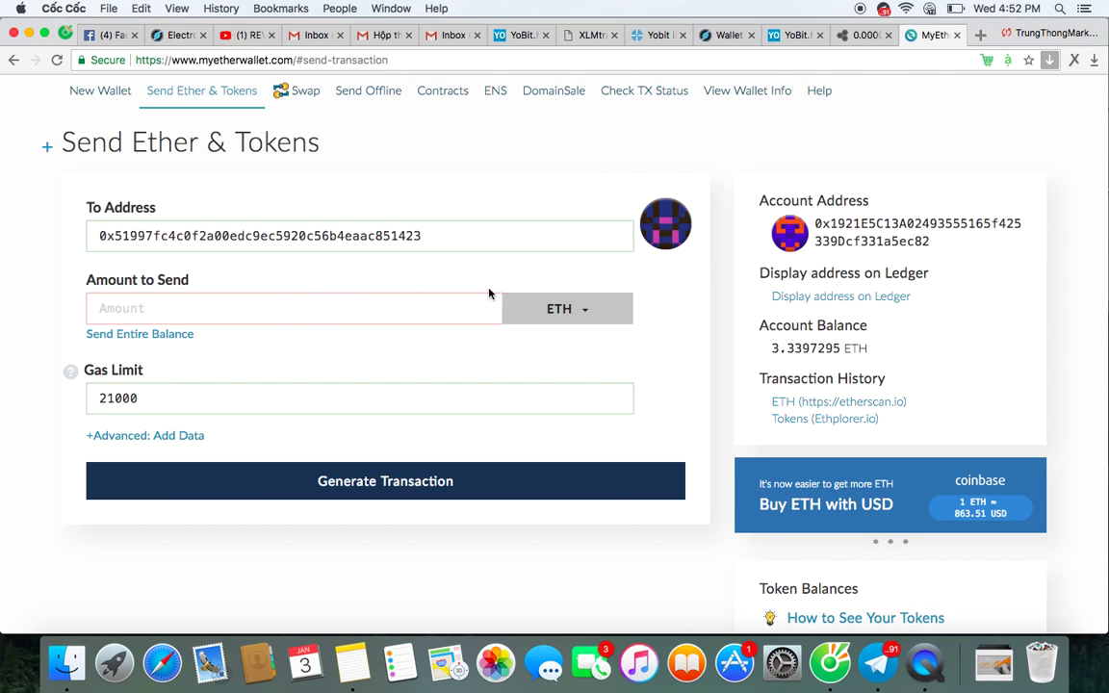
Switch the send currency to CMS and enter the full 1976.33 token balance as the amount.
{"action": "left_click", "coordinate": [559, 308]}
{"action": "left_click", "coordinate": [541, 362]}
{"action": "scroll", "coordinate": [647, 364], "scroll_direction": "down", "scroll_amount": 3}
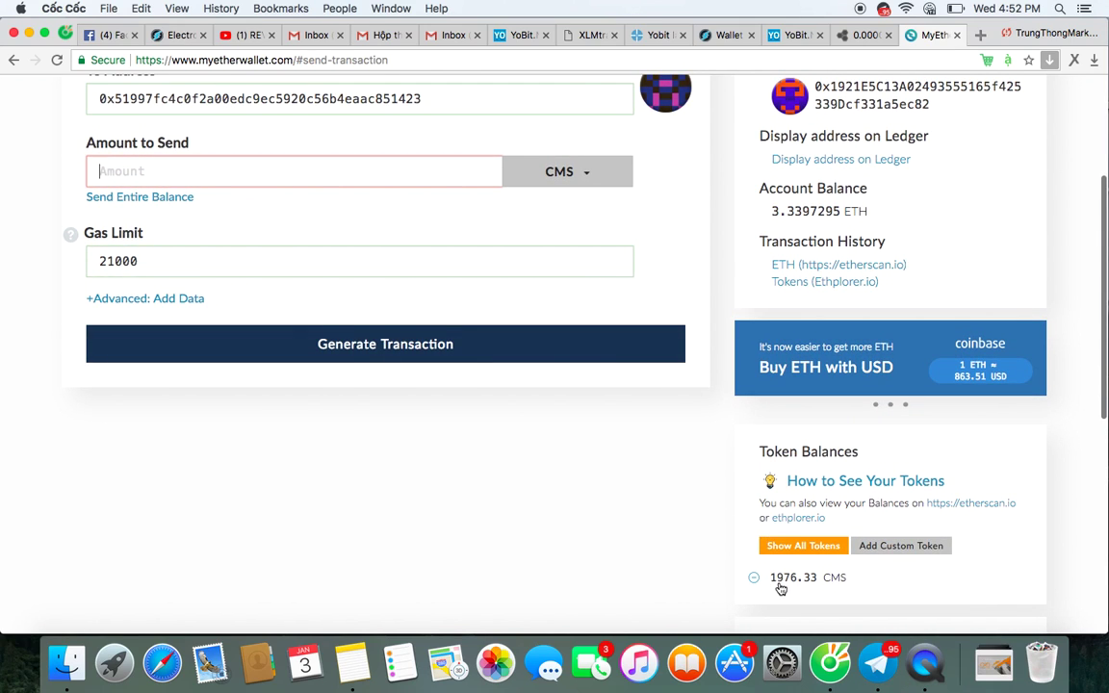
{"action": "left_click_drag", "start_coordinate": [769, 578], "coordinate": [816, 586]}
{"action": "key", "text": "super+c"}
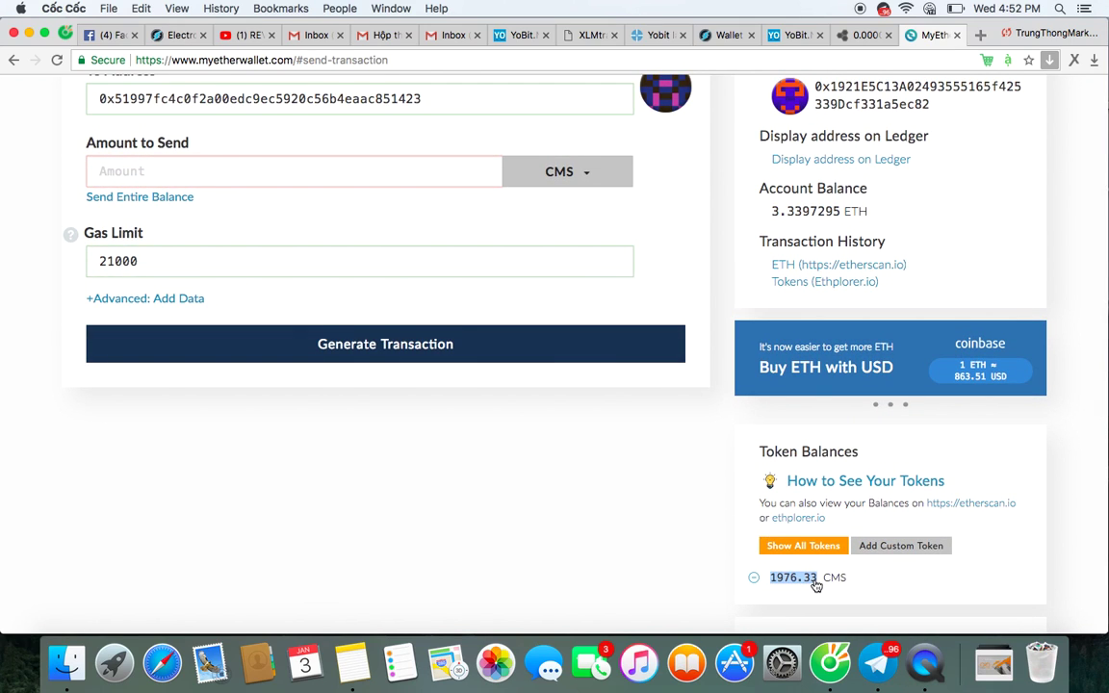
{"action": "scroll", "coordinate": [574, 371], "scroll_direction": "up", "scroll_amount": 2}
{"action": "left_click", "coordinate": [377, 271]}
{"action": "key", "text": "super+v"}
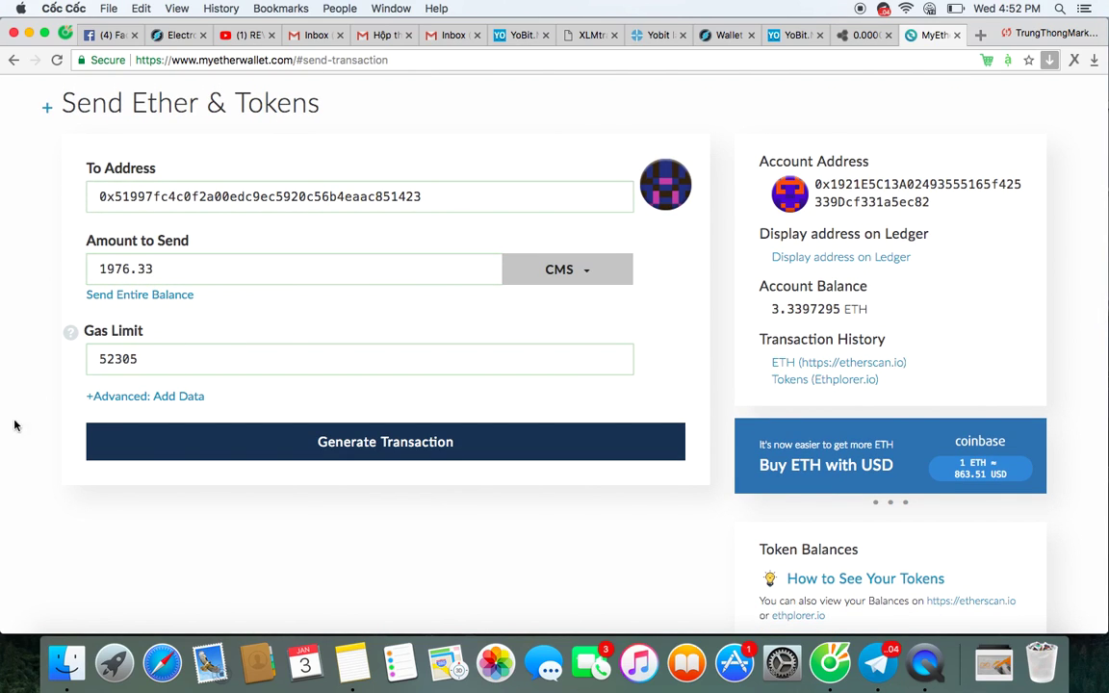
{"action": "scroll", "coordinate": [3, 430], "scroll_direction": "up", "scroll_amount": 3}
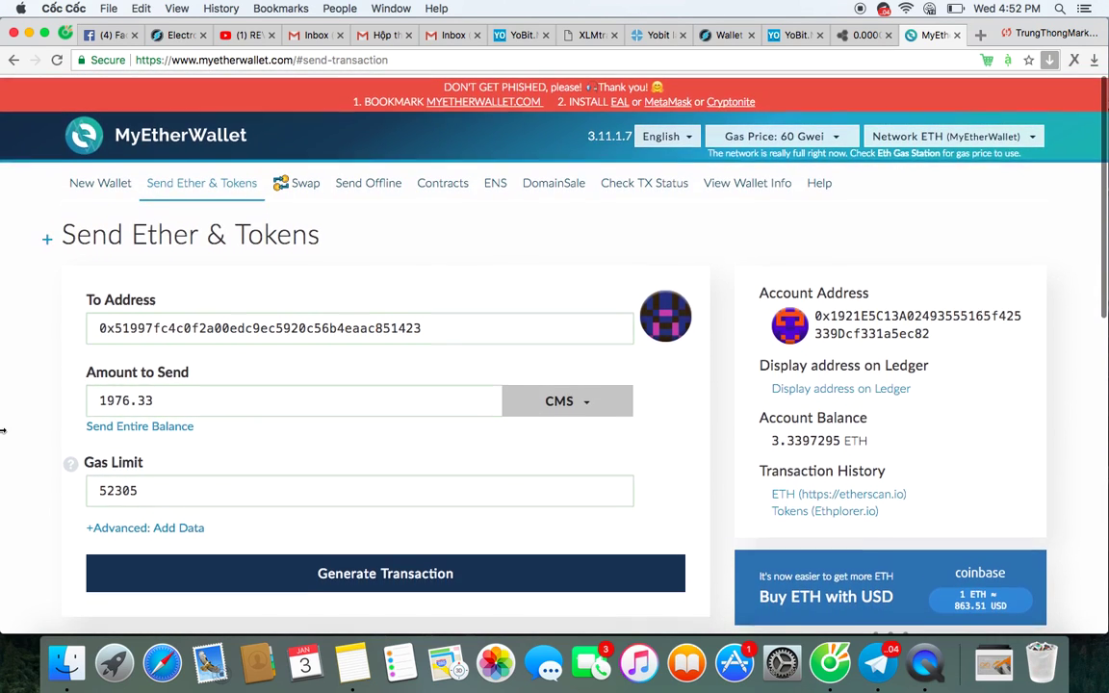
Review and close the gas price options, then generate the token transfer transaction.
{"action": "left_click", "coordinate": [802, 140]}
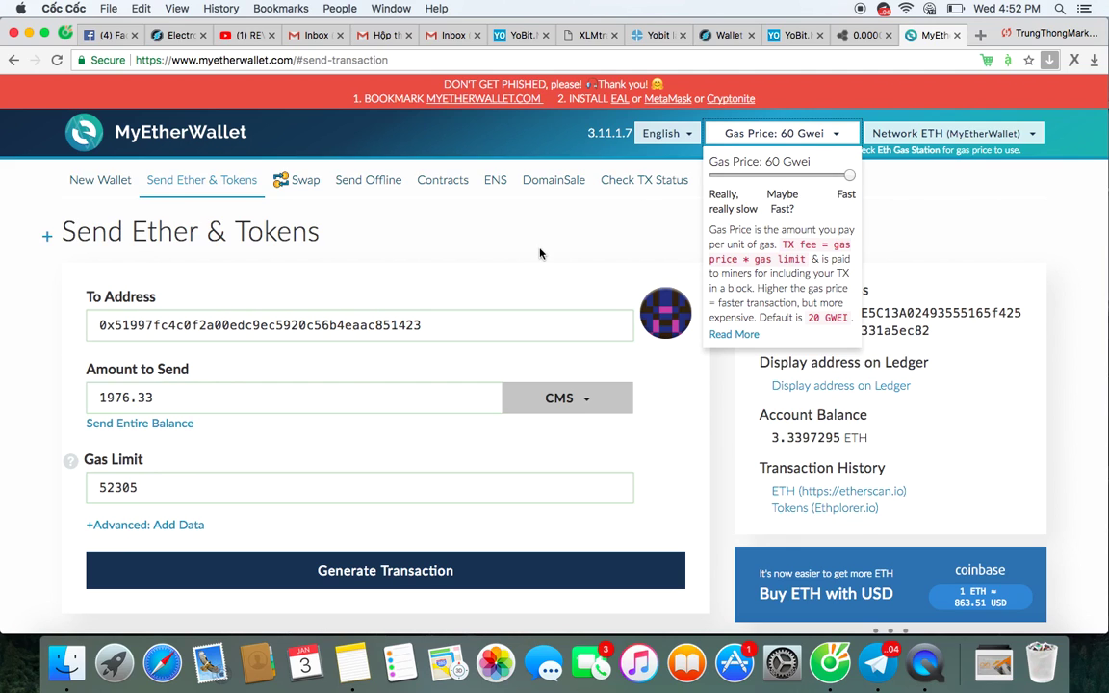
{"action": "scroll", "coordinate": [4, 496], "scroll_direction": "down", "scroll_amount": 3}
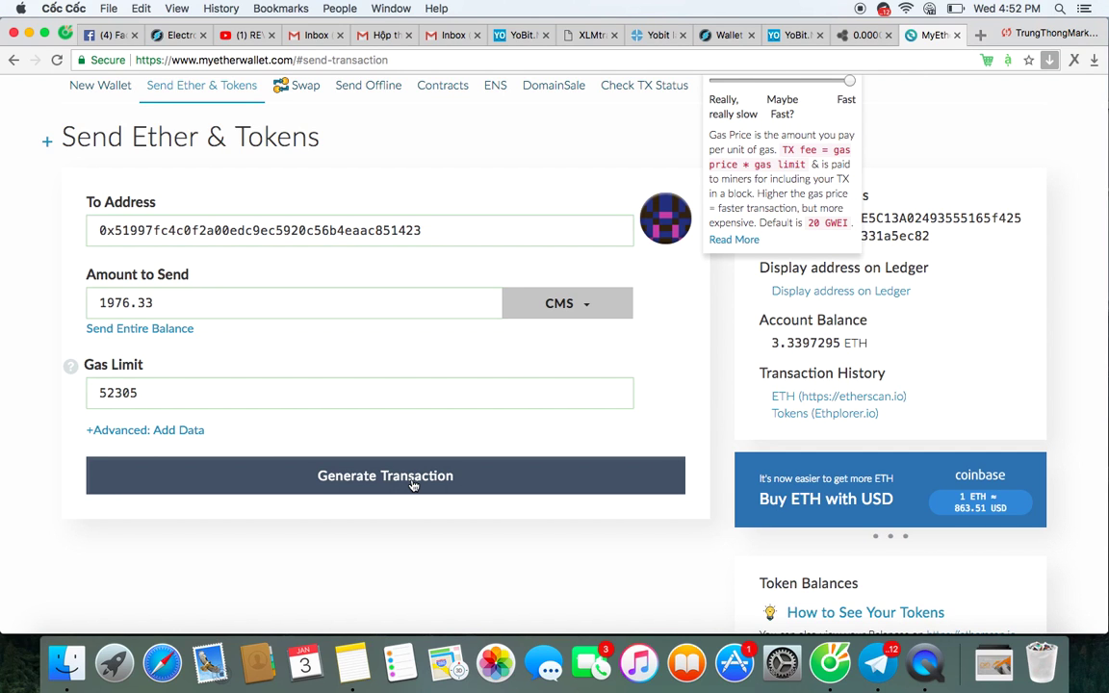
{"action": "scroll", "coordinate": [412, 484], "scroll_direction": "up", "scroll_amount": 2}
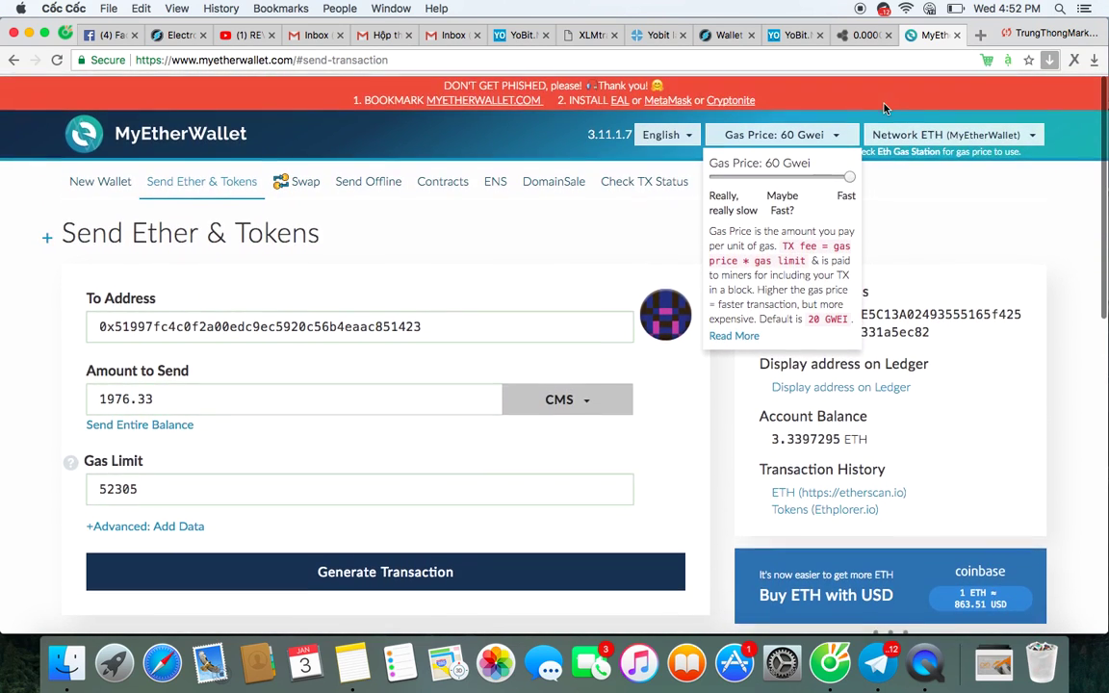
{"action": "left_click", "coordinate": [835, 133]}
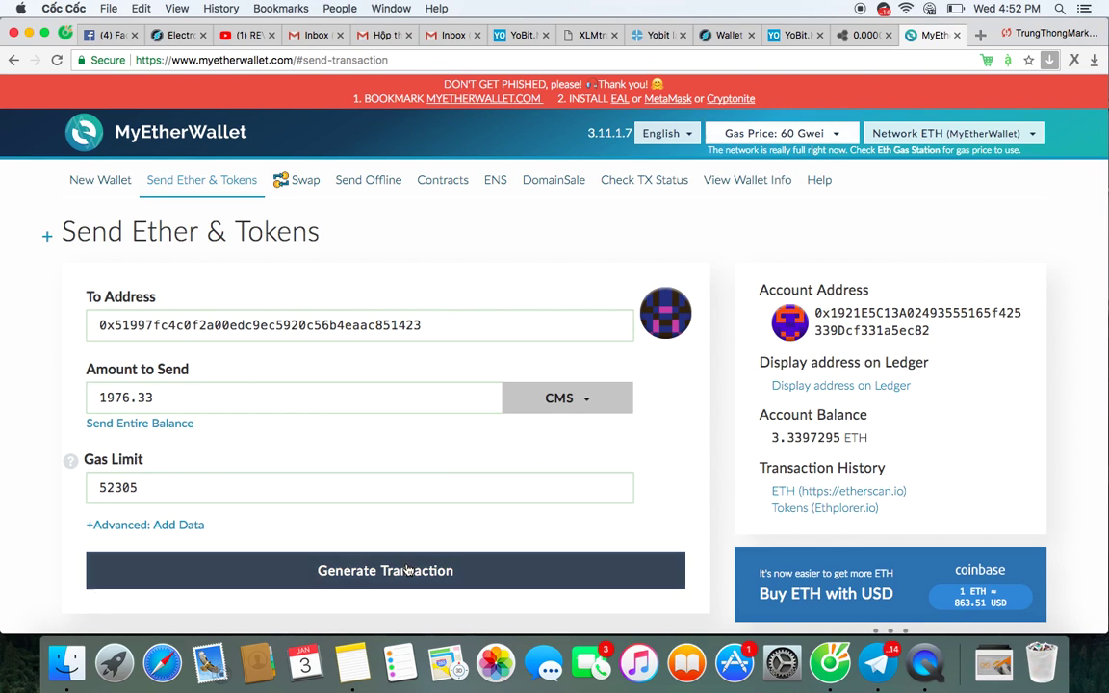
{"action": "scroll", "coordinate": [406, 570], "scroll_direction": "down", "scroll_amount": 4}
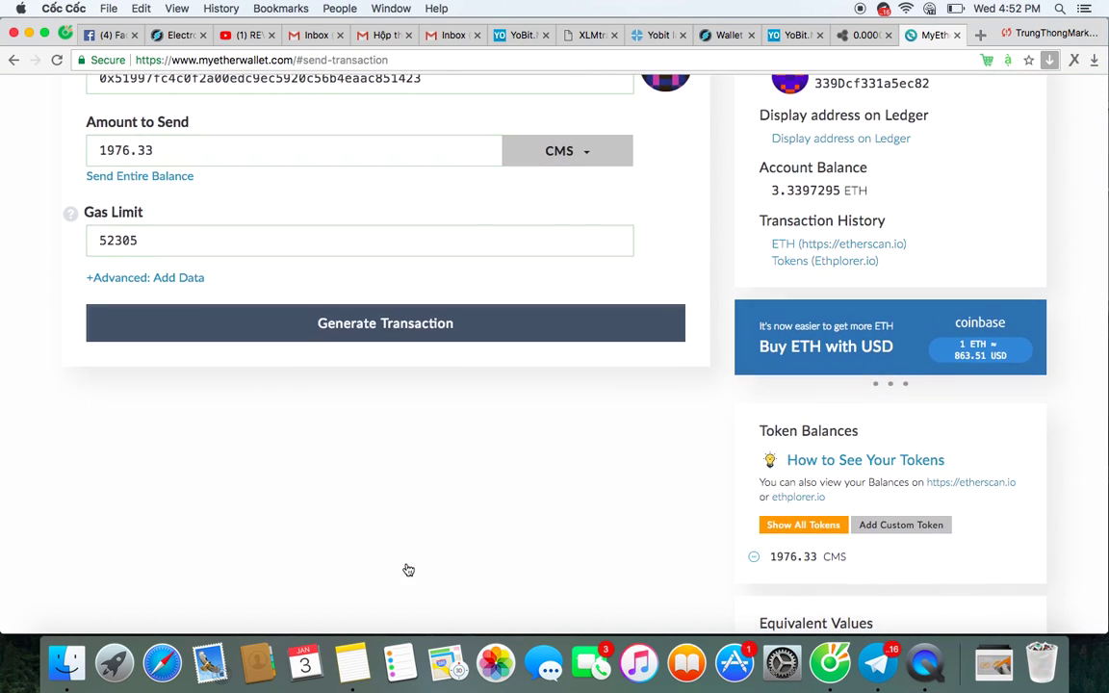
{"action": "left_click", "coordinate": [383, 324]}
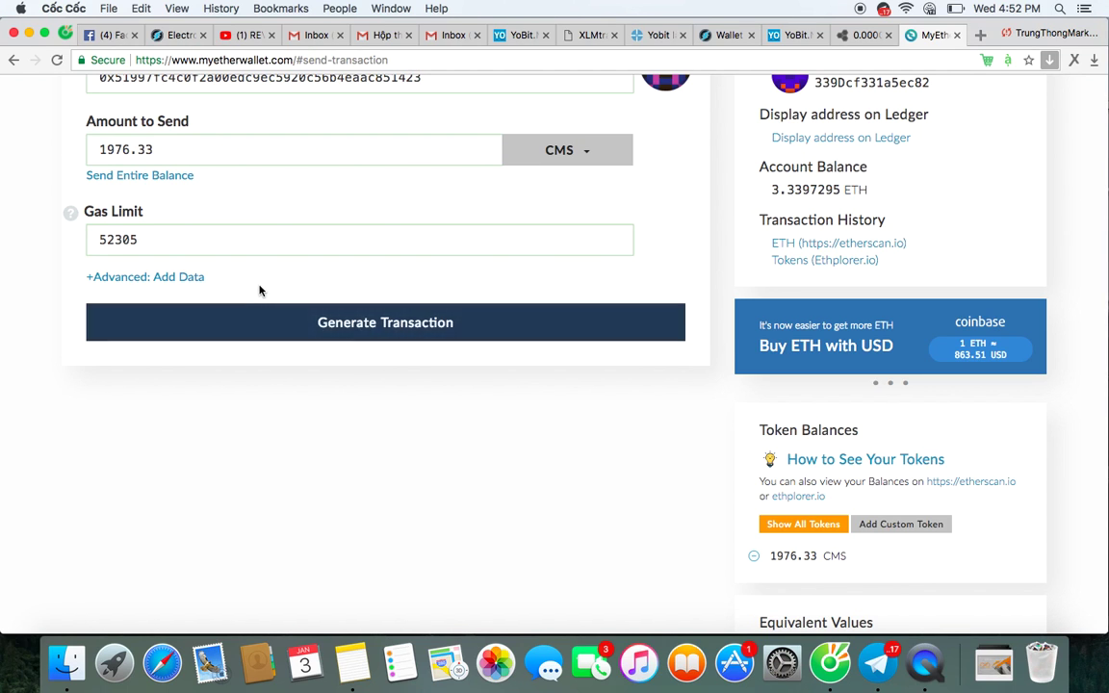
Change the gas limit to 250000 and generate the transaction again.
{"action": "scroll", "coordinate": [258, 290], "scroll_direction": "up", "scroll_amount": 5}
{"action": "scroll", "coordinate": [231, 294], "scroll_direction": "down", "scroll_amount": 1}
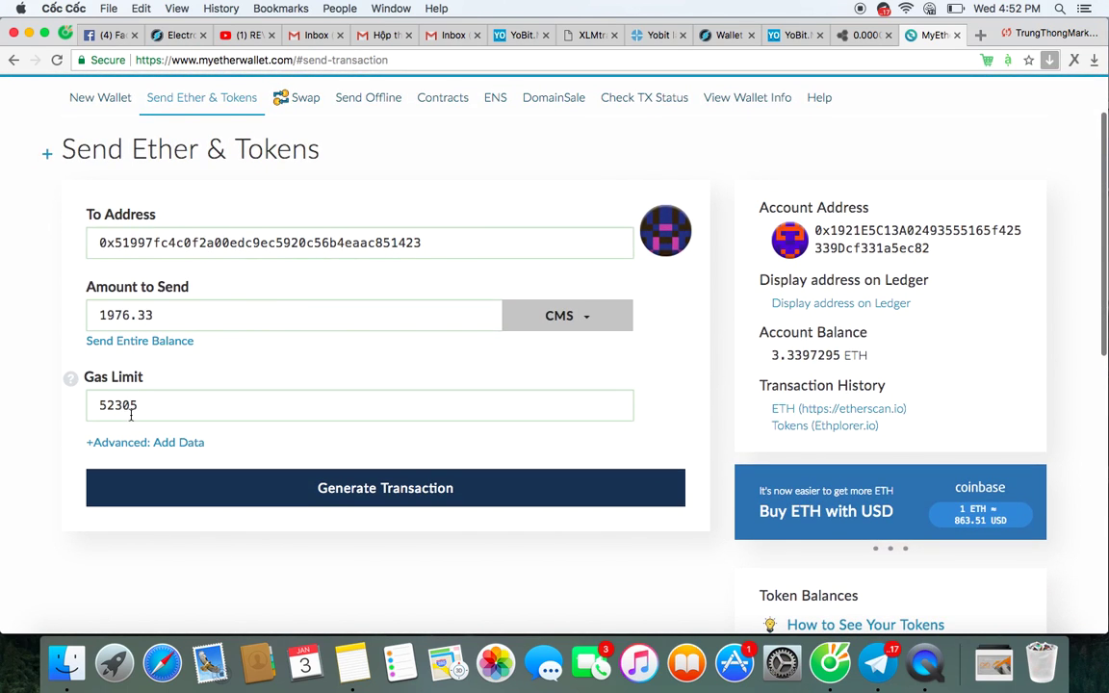
{"action": "left_click_drag", "start_coordinate": [113, 405], "coordinate": [93, 404]}
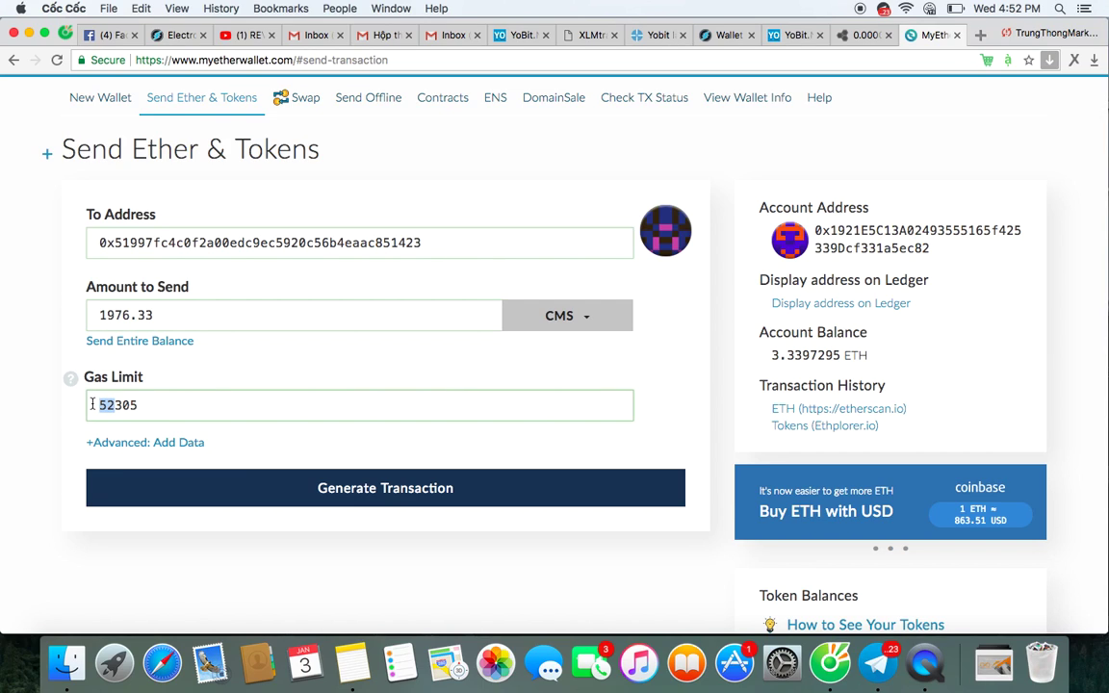
{"action": "type", "text": "250"}
{"action": "left_click", "coordinate": [160, 405]}
{"action": "type", "text": "000"}
{"action": "left_click", "coordinate": [369, 505]}
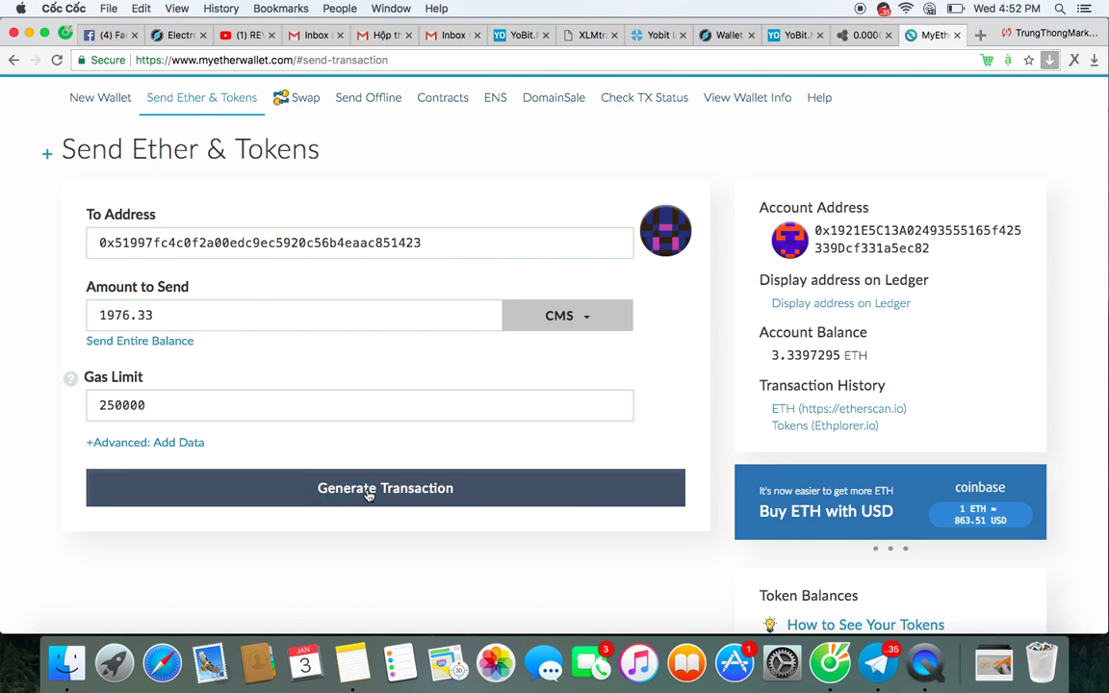
{"action": "scroll", "coordinate": [369, 494], "scroll_direction": "up", "scroll_amount": 2}
{"action": "scroll", "coordinate": [365, 488], "scroll_direction": "down", "scroll_amount": 3}
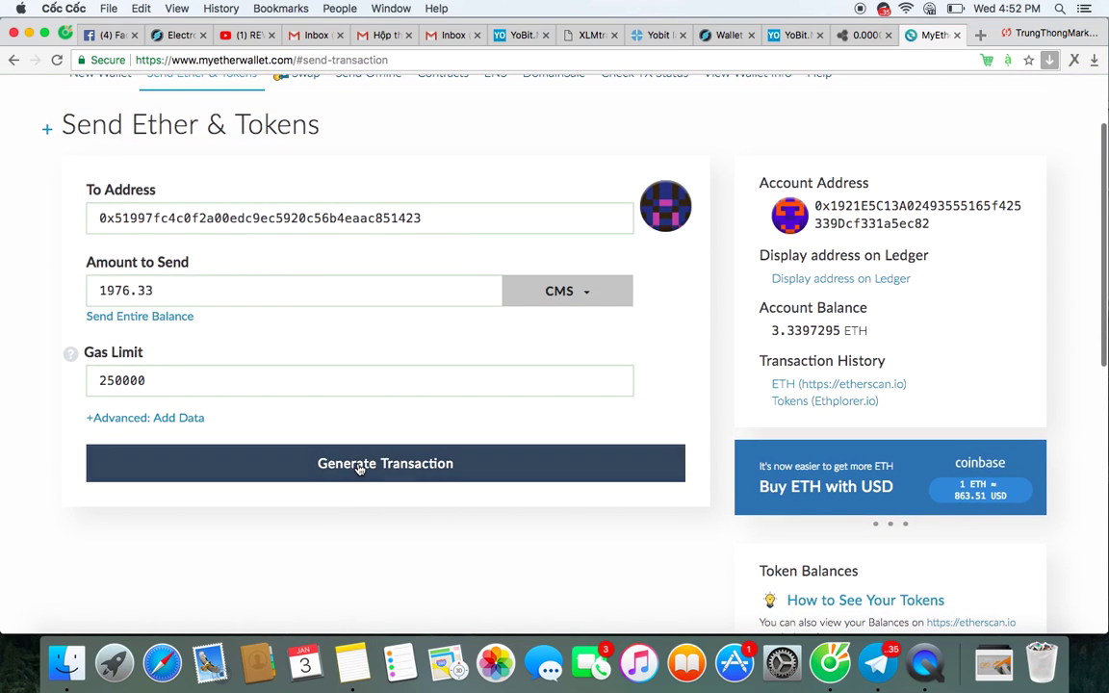
{"action": "scroll", "coordinate": [359, 467], "scroll_direction": "up", "scroll_amount": 3}
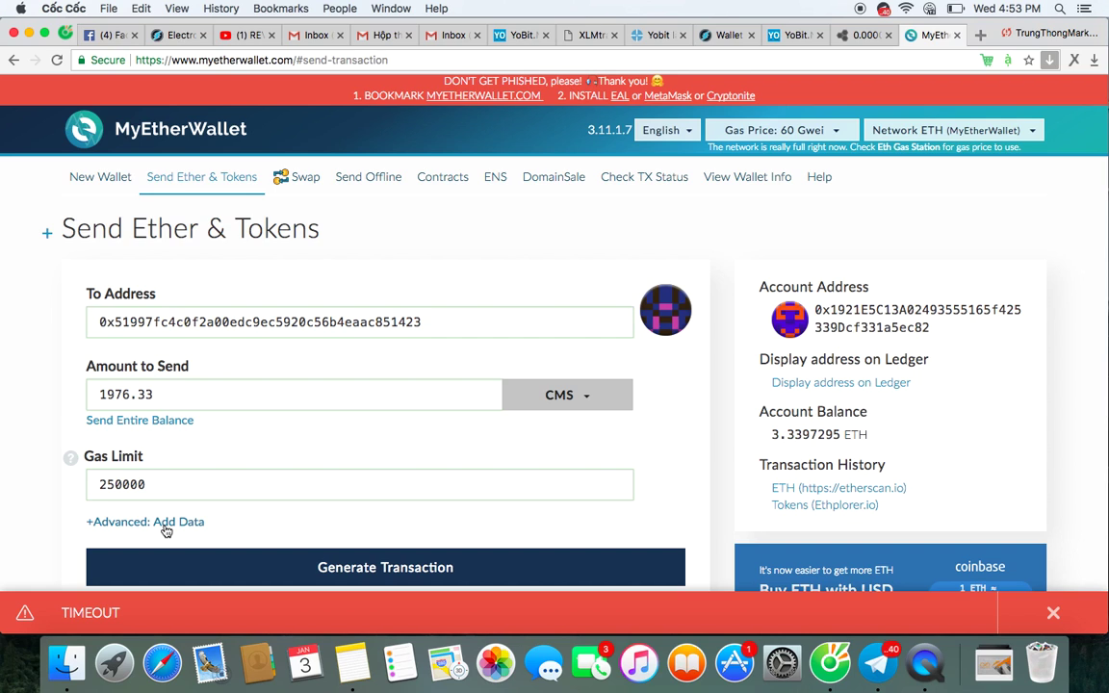
{"action": "scroll", "coordinate": [302, 499], "scroll_direction": "down", "scroll_amount": 6}
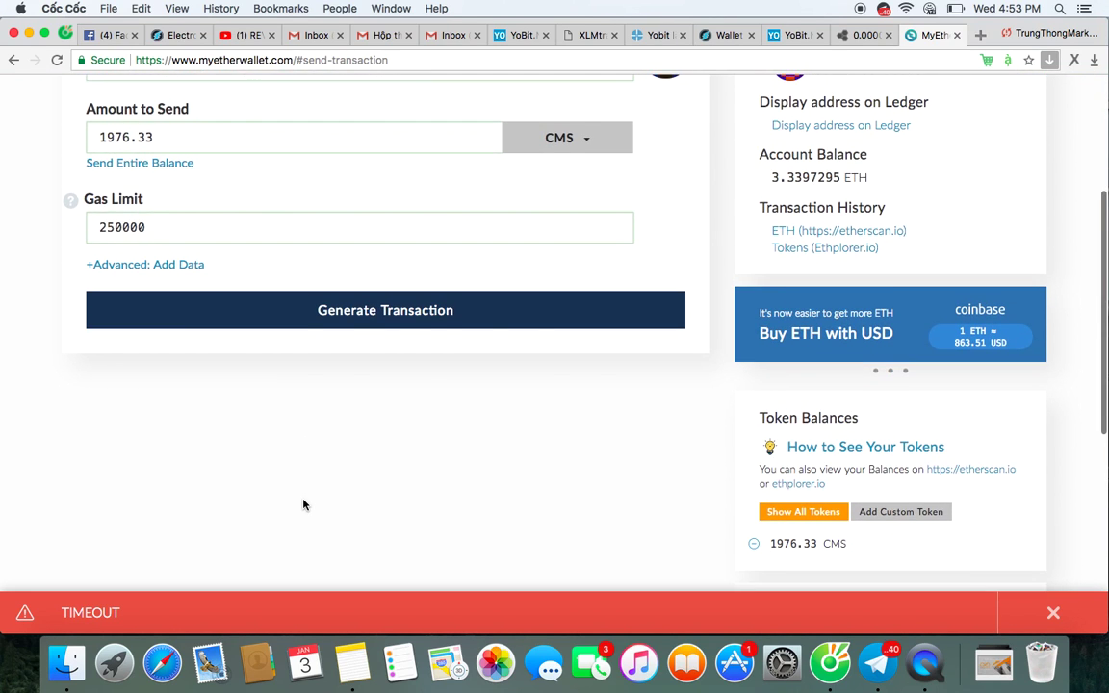
{"action": "scroll", "coordinate": [302, 505], "scroll_direction": "down", "scroll_amount": 10}
{"action": "scroll", "coordinate": [302, 504], "scroll_direction": "up", "scroll_amount": 13}
{"action": "scroll", "coordinate": [303, 504], "scroll_direction": "up", "scroll_amount": 3}
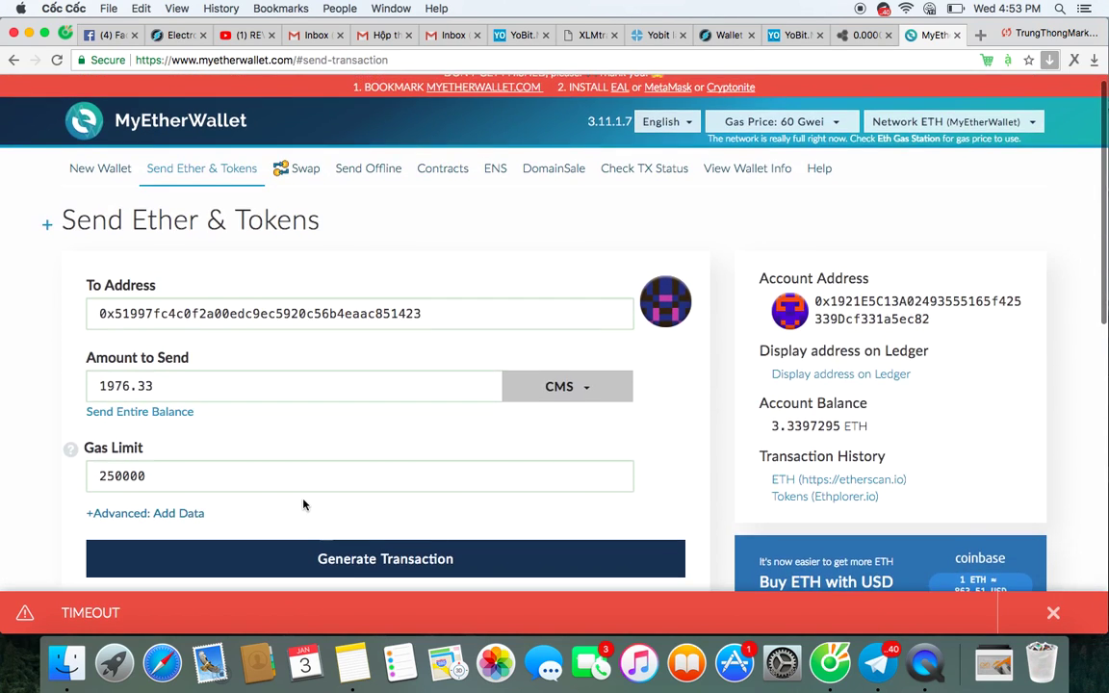
{"action": "scroll", "coordinate": [304, 504], "scroll_direction": "down", "scroll_amount": 2}
{"action": "scroll", "coordinate": [352, 470], "scroll_direction": "down", "scroll_amount": 6}
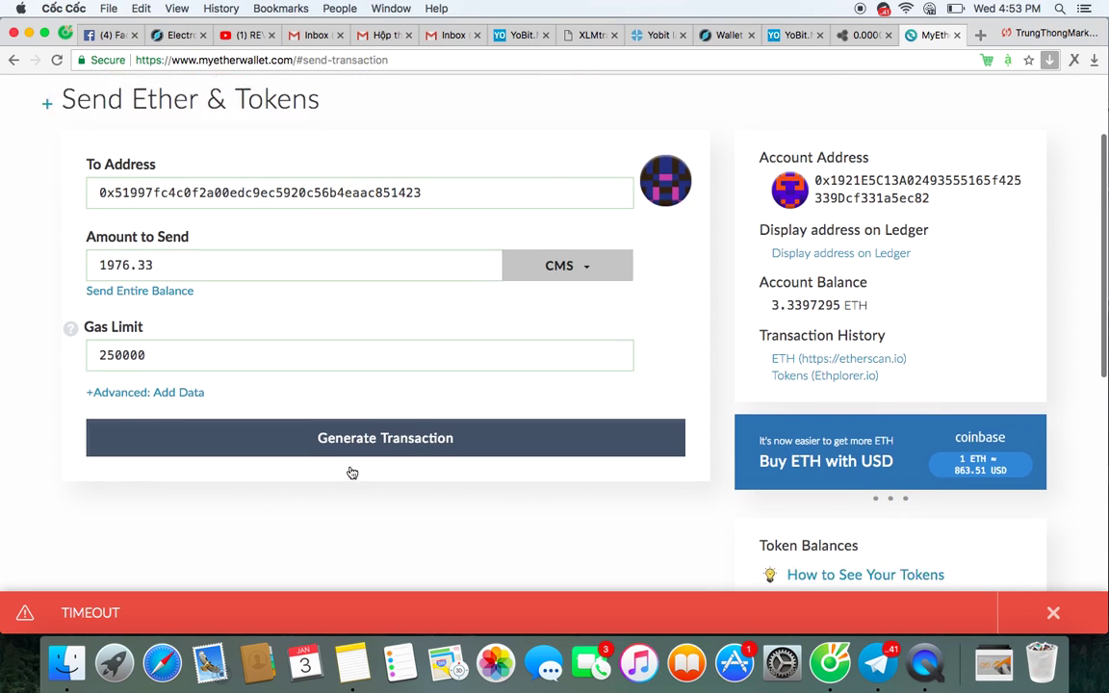
{"action": "left_click", "coordinate": [1030, 620]}
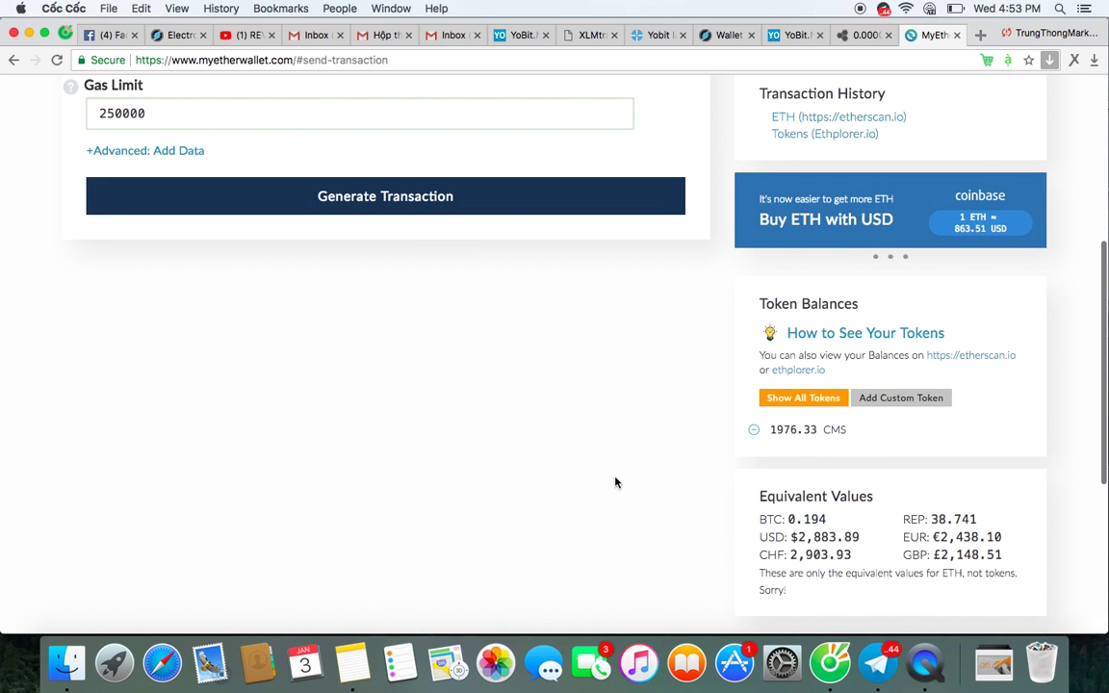
{"action": "scroll", "coordinate": [584, 446], "scroll_direction": "up", "scroll_amount": 8}
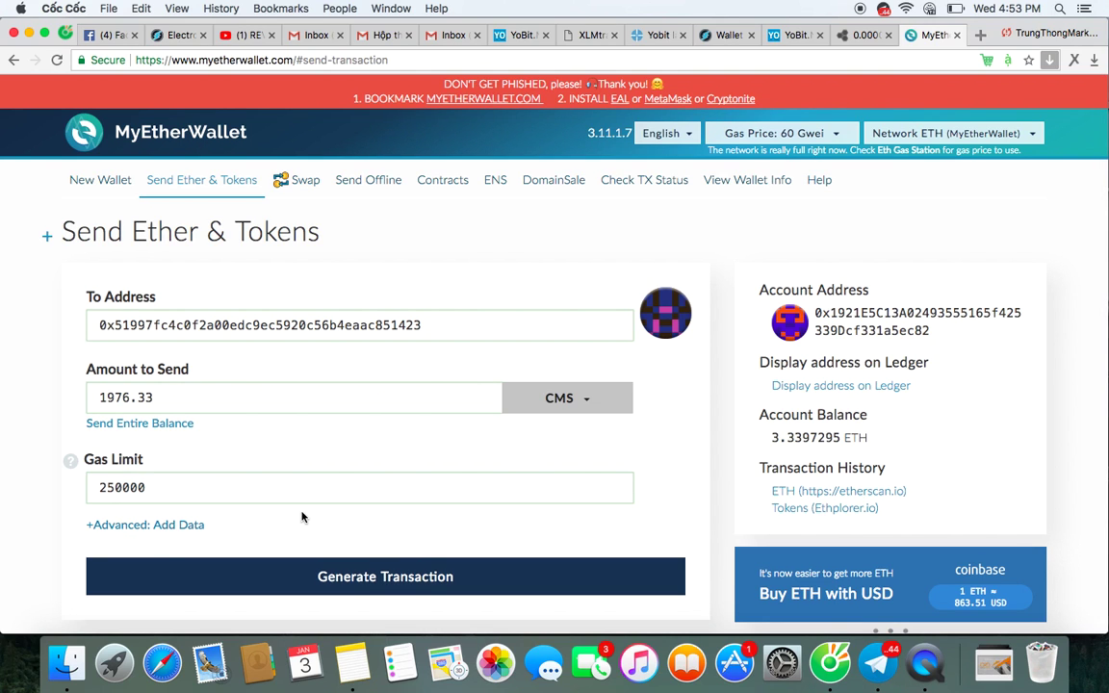
{"action": "scroll", "coordinate": [302, 514], "scroll_direction": "down", "scroll_amount": 3}
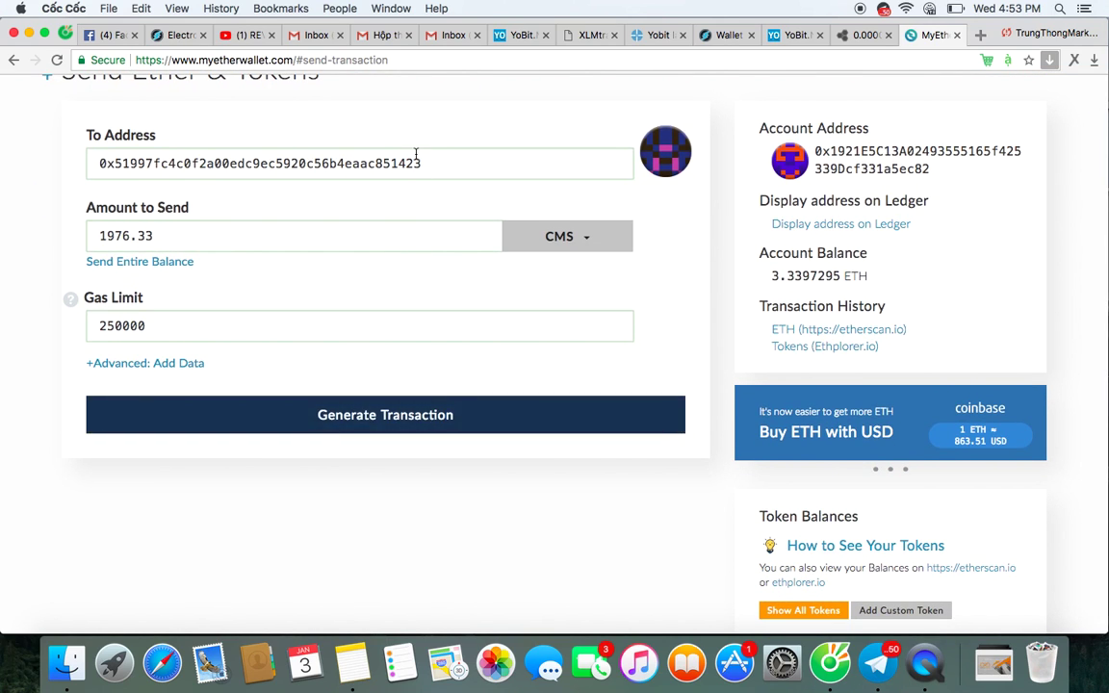
{"action": "scroll", "coordinate": [416, 297], "scroll_direction": "up", "scroll_amount": 3}
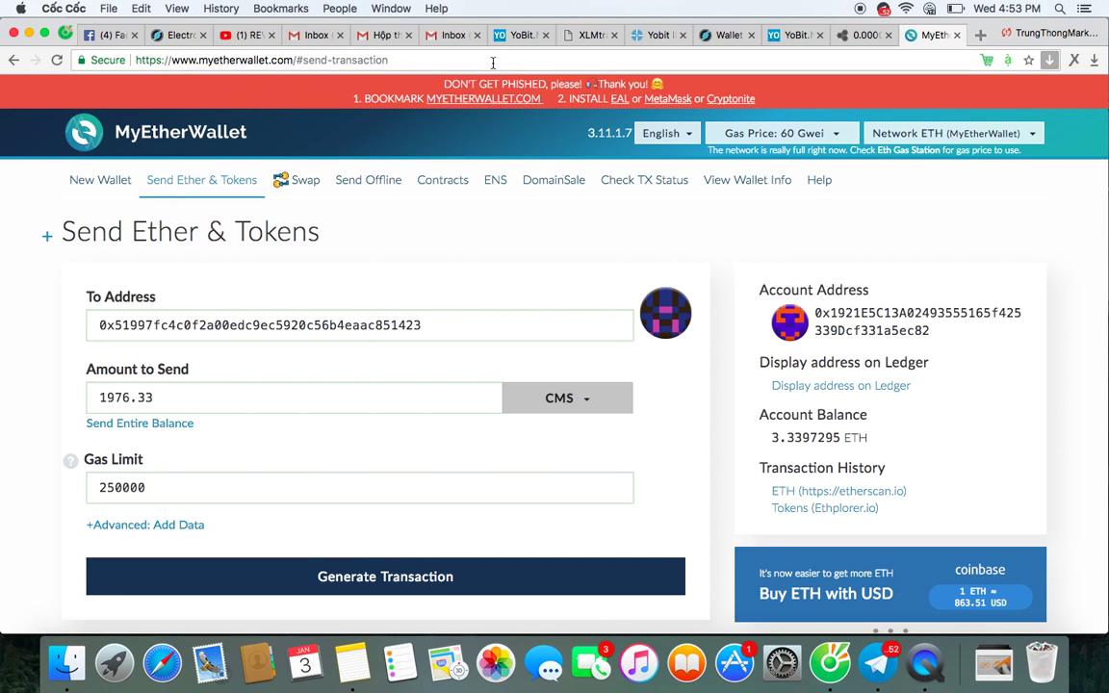
{"action": "scroll", "coordinate": [510, 267], "scroll_direction": "down", "scroll_amount": 10}
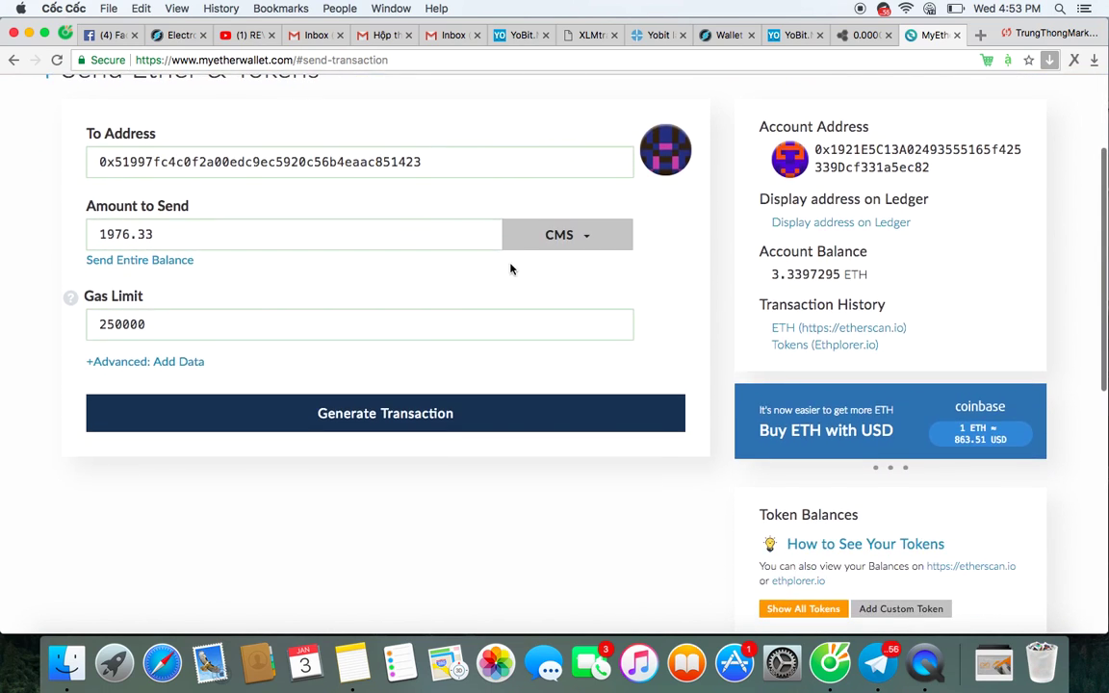
{"action": "scroll", "coordinate": [510, 268], "scroll_direction": "up", "scroll_amount": 10}
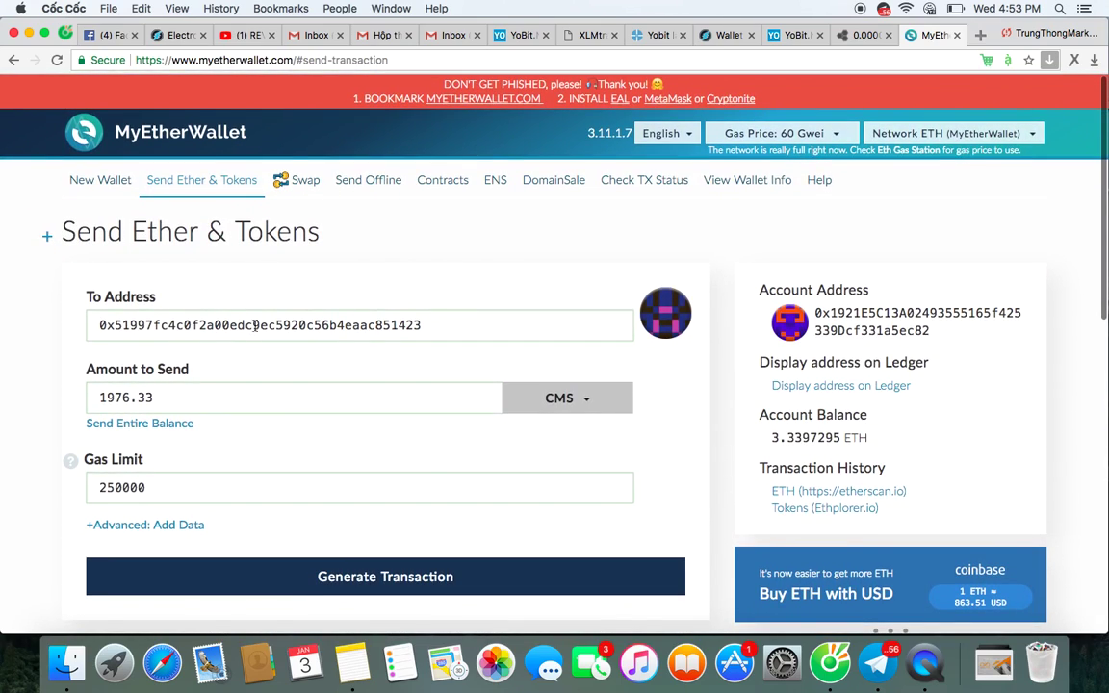
{"action": "left_click", "coordinate": [425, 61]}
Reload MyEtherWallet, choose Ledger Wallet, and retry connecting until its address list appears.
{"action": "key", "text": "Return"}
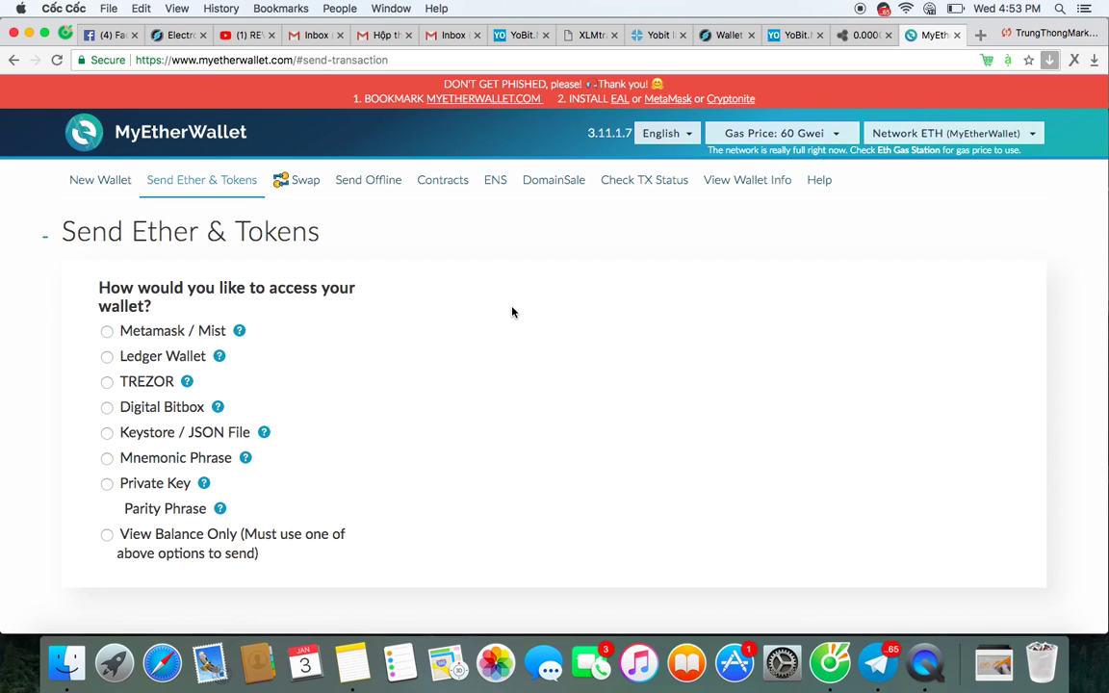
{"action": "left_click", "coordinate": [164, 364]}
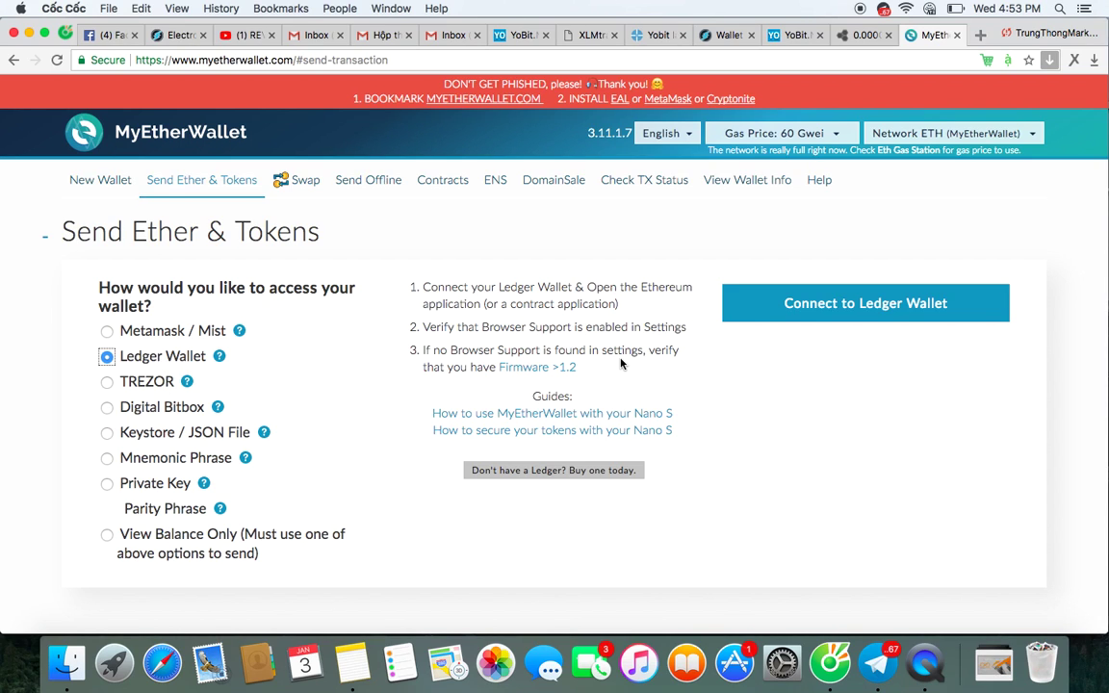
{"action": "left_click", "coordinate": [809, 317]}
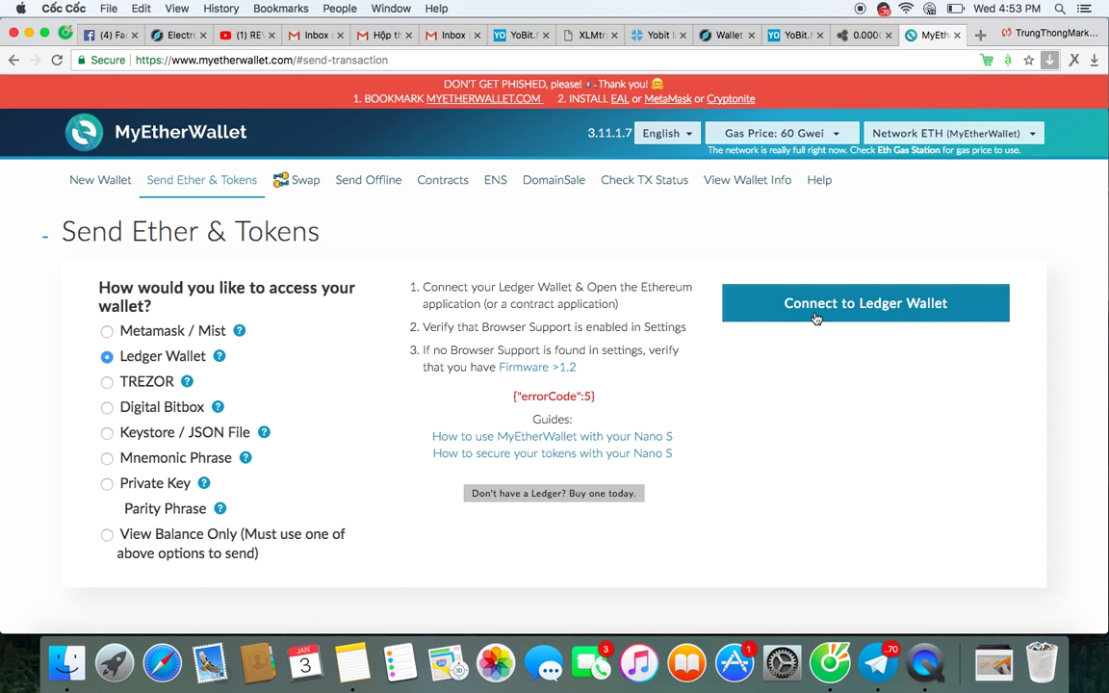
{"action": "scroll", "coordinate": [814, 318], "scroll_direction": "down", "scroll_amount": 5}
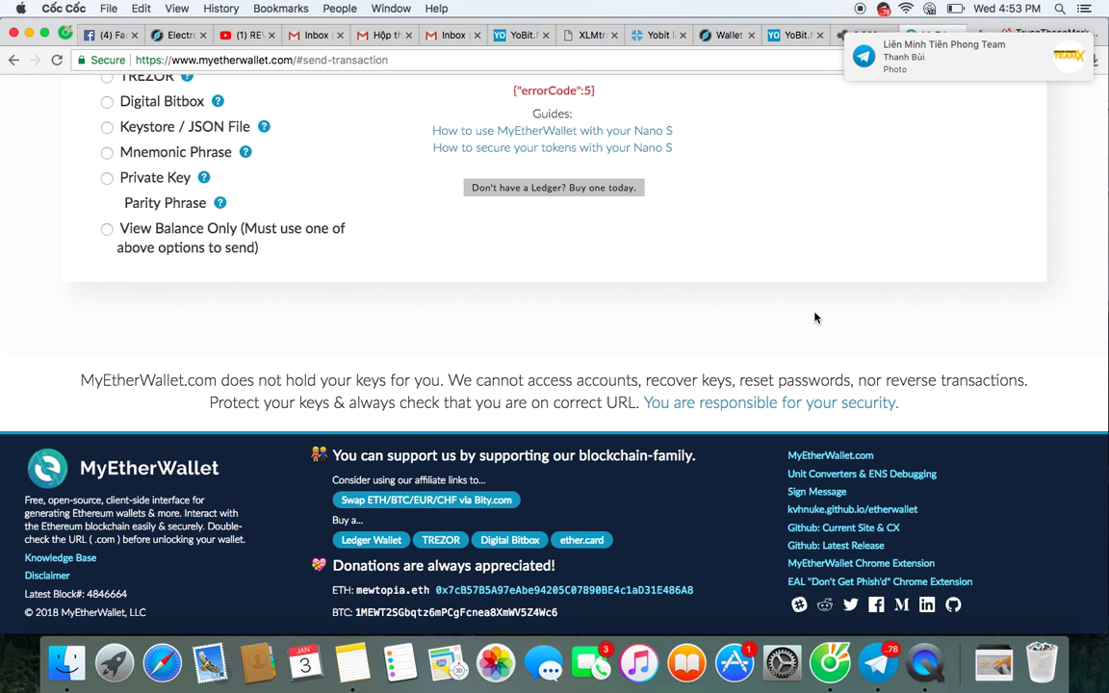
{"action": "scroll", "coordinate": [814, 318], "scroll_direction": "up", "scroll_amount": 5}
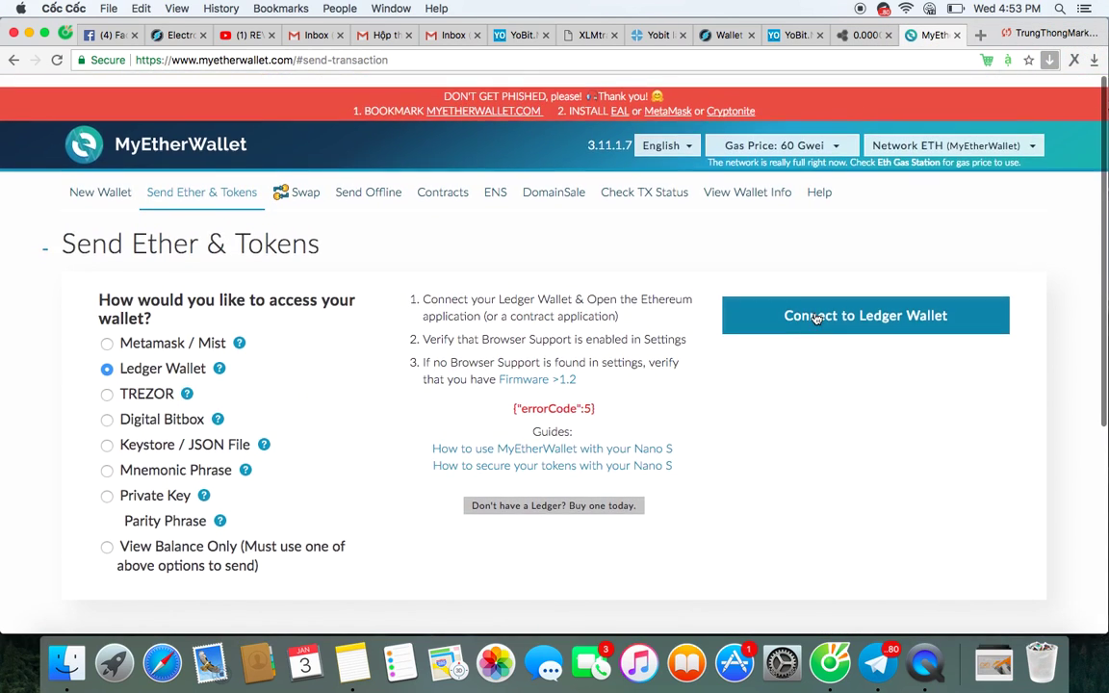
{"action": "left_click", "coordinate": [808, 306]}
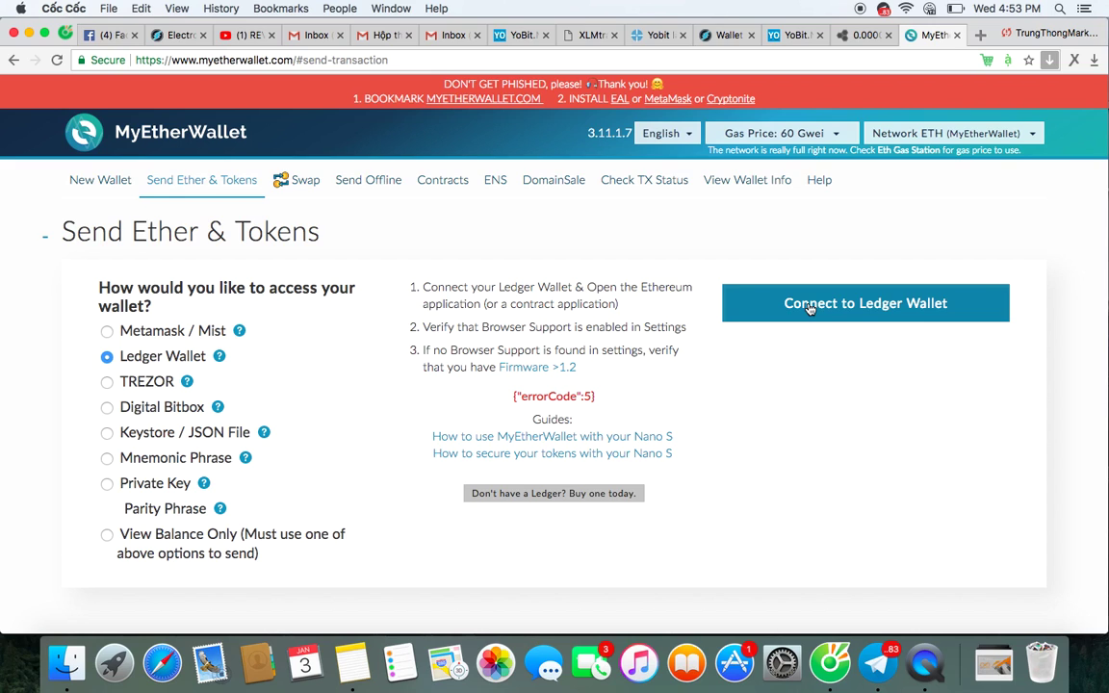
{"action": "left_click", "coordinate": [808, 306]}
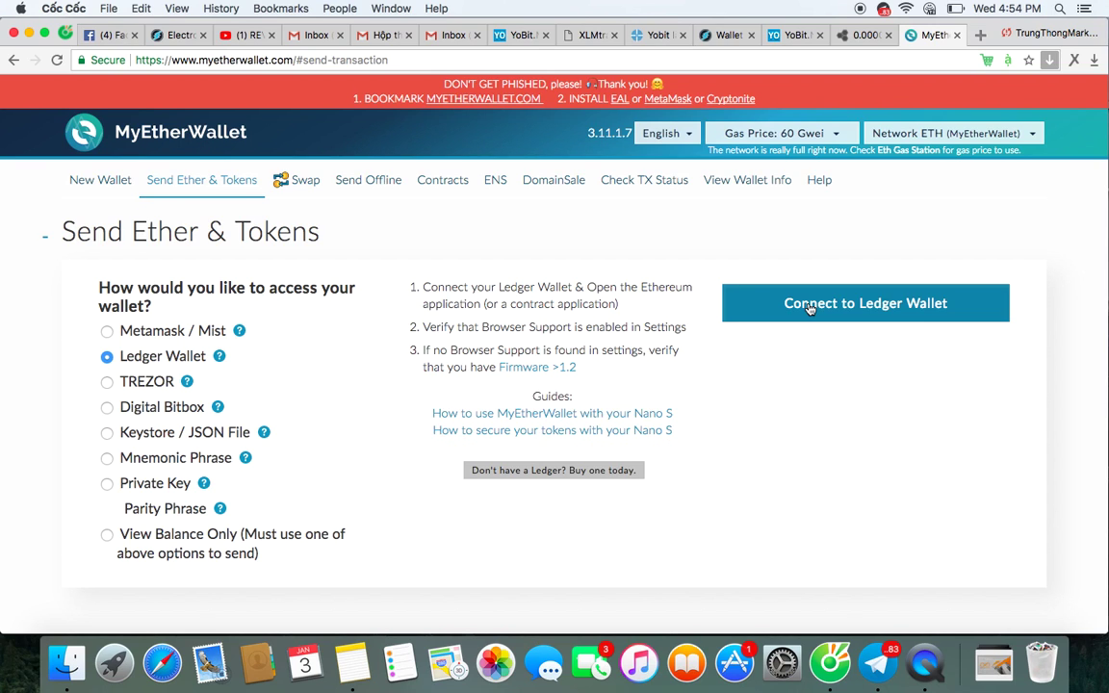
Unlock the first Ledger address (3.3397295 ETH) and clear the wrongly pasted 1976.33 from To Address.
{"action": "left_click", "coordinate": [428, 444]}
{"action": "scroll", "coordinate": [633, 568], "scroll_direction": "down", "scroll_amount": 2}
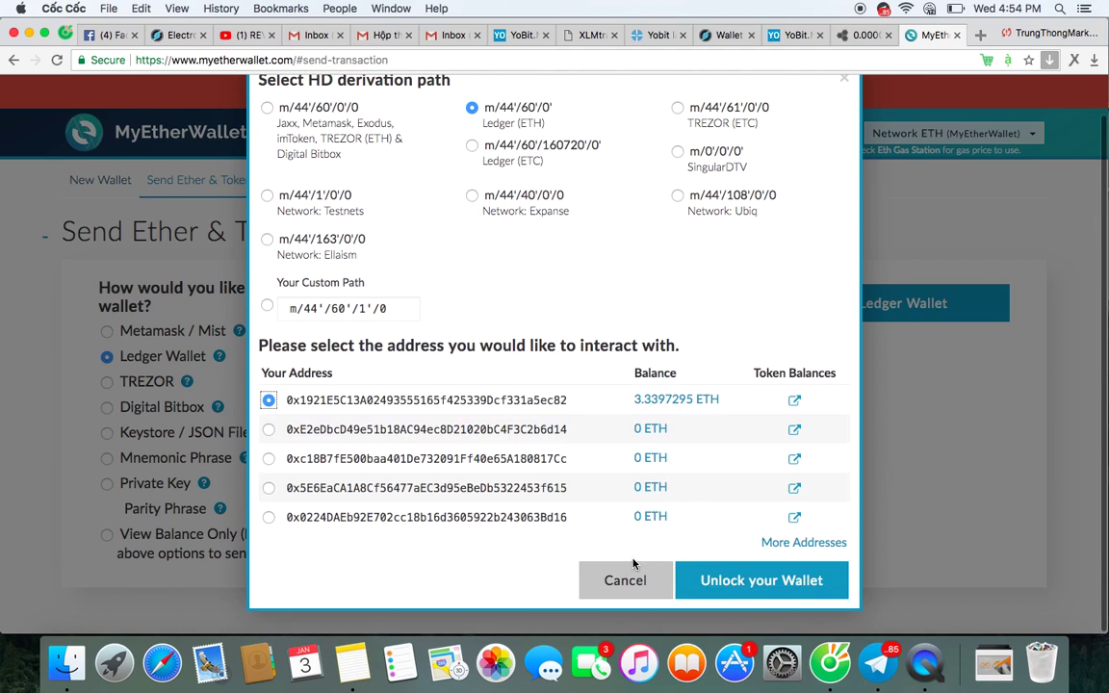
{"action": "left_click", "coordinate": [758, 577]}
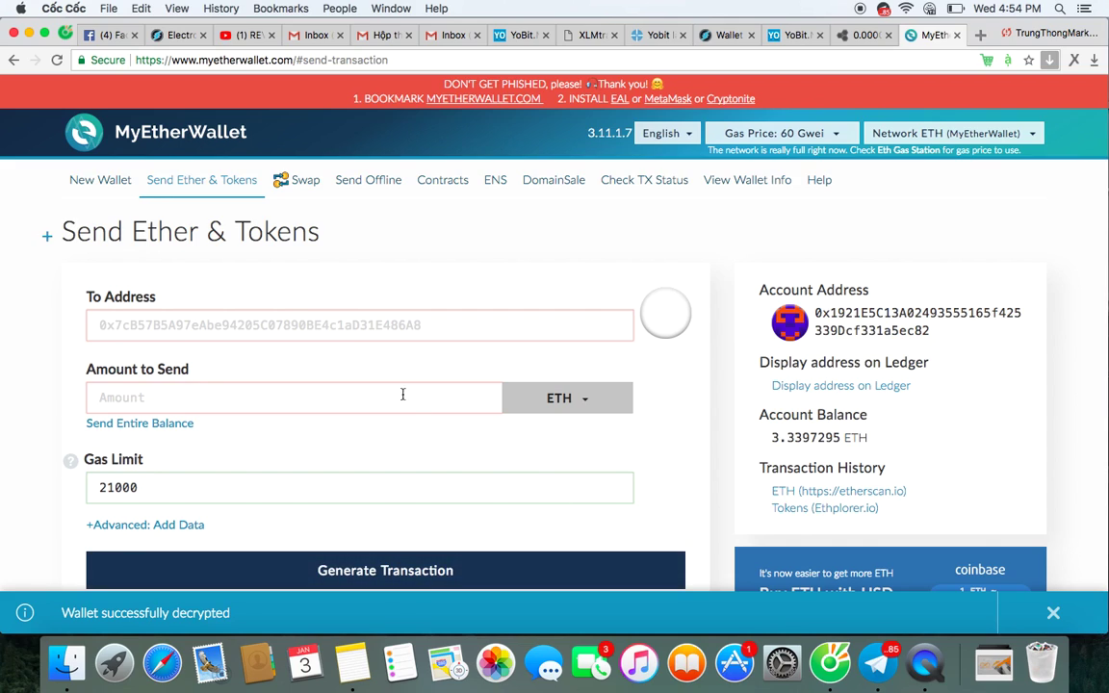
{"action": "left_click", "coordinate": [341, 327]}
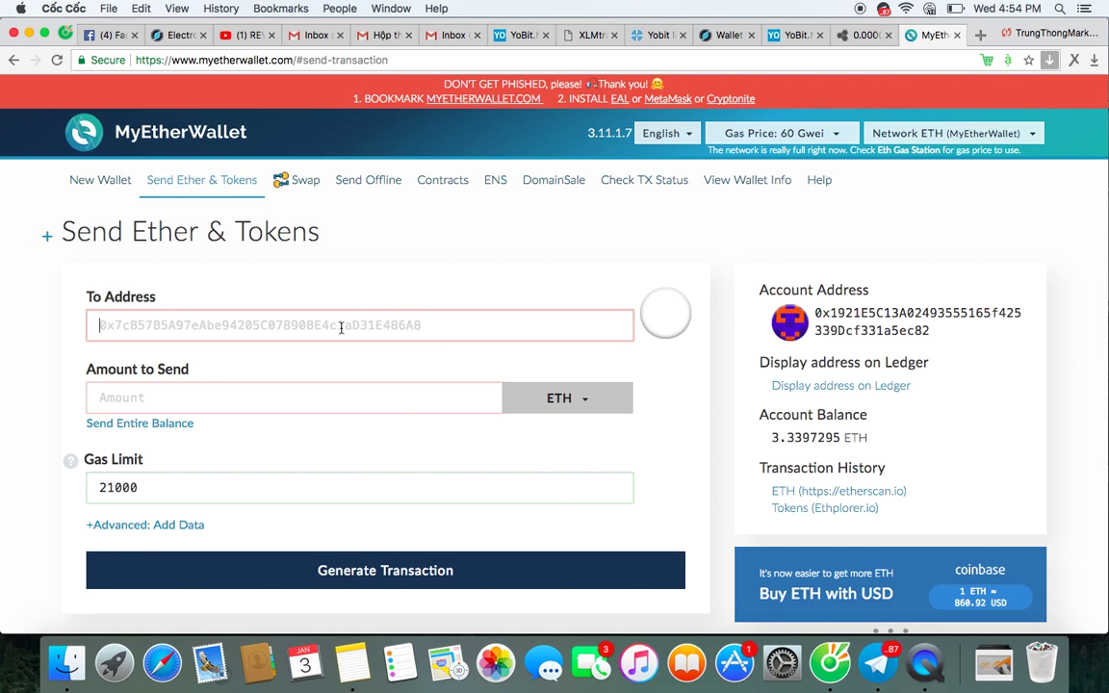
{"action": "type", "text": "1976.33"}
{"action": "key", "text": "super+a"}
{"action": "key", "text": "BackSpace"}
Copy the CMS deposit address from YoBit and paste it as the recipient.
{"action": "left_click", "coordinate": [788, 34]}
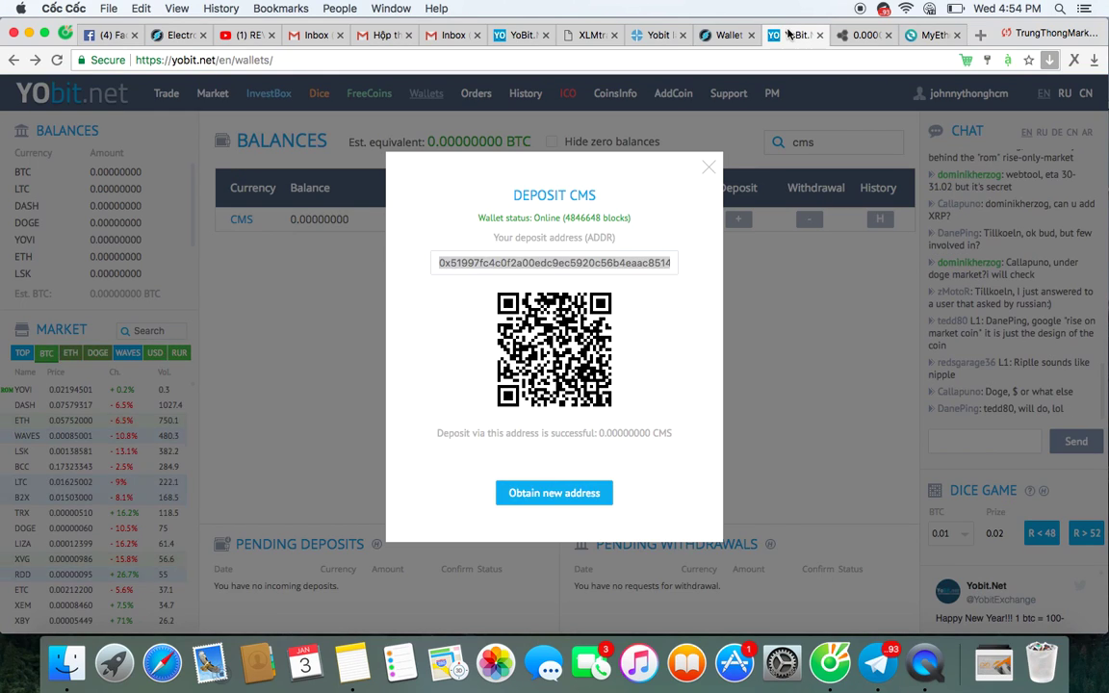
{"action": "double_click", "coordinate": [557, 261]}
{"action": "left_click", "coordinate": [929, 34]}
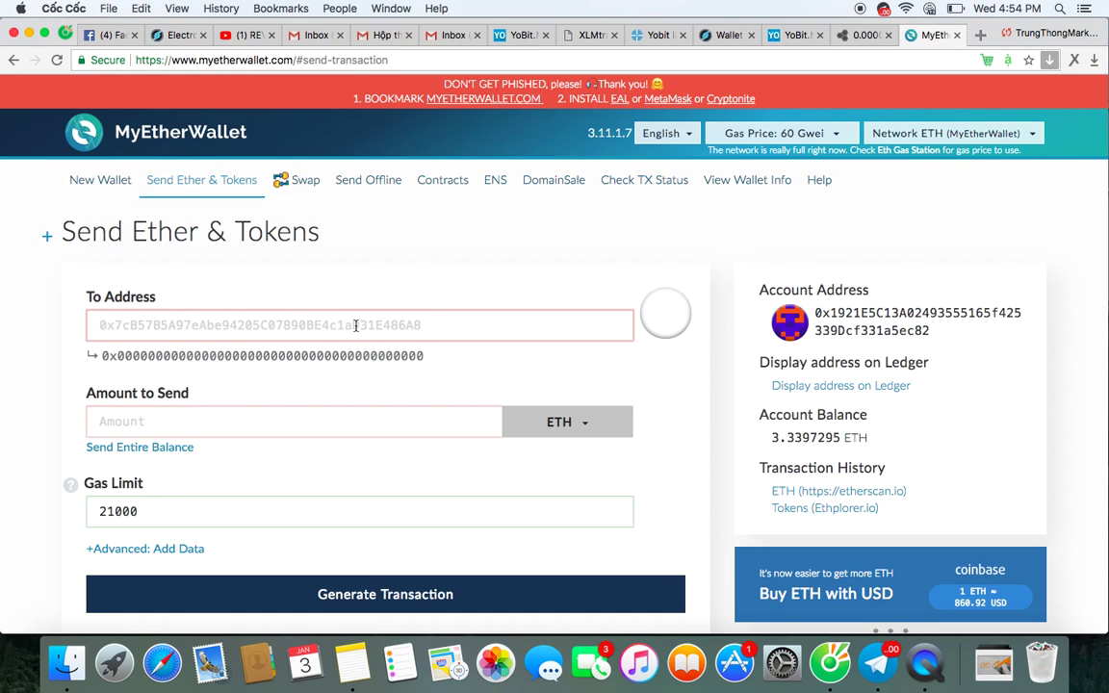
{"action": "type", "text": "0x51997fc4c0f2a00edc9ec5920c56b4eaac851423"}
Copy the 1976.33 CMS token balance and paste it as the amount to send.
{"action": "left_click", "coordinate": [325, 414]}
{"action": "scroll", "coordinate": [456, 470], "scroll_direction": "down", "scroll_amount": 5}
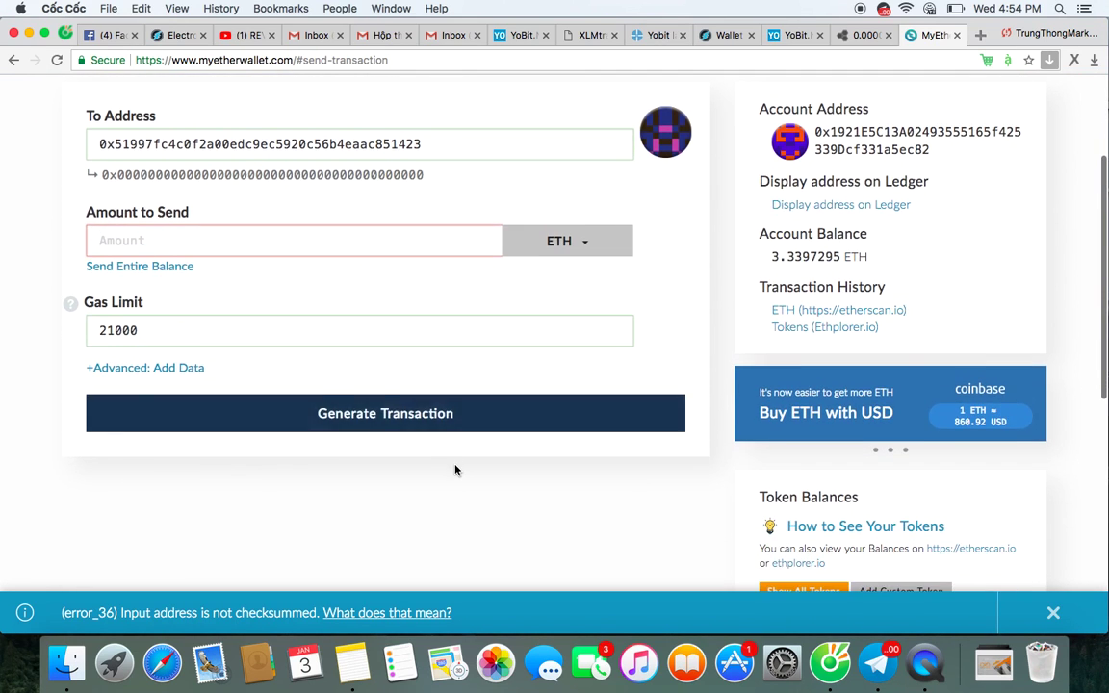
{"action": "left_click_drag", "start_coordinate": [767, 458], "coordinate": [816, 466]}
{"action": "key", "text": "super+c"}
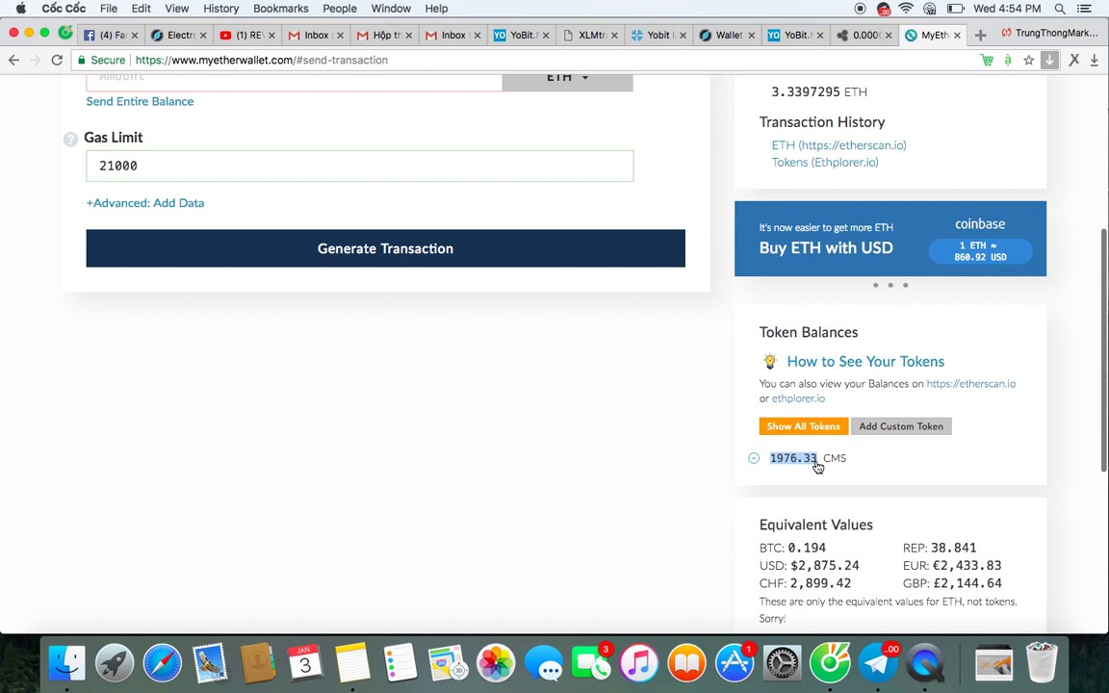
{"action": "scroll", "coordinate": [385, 438], "scroll_direction": "up", "scroll_amount": 2}
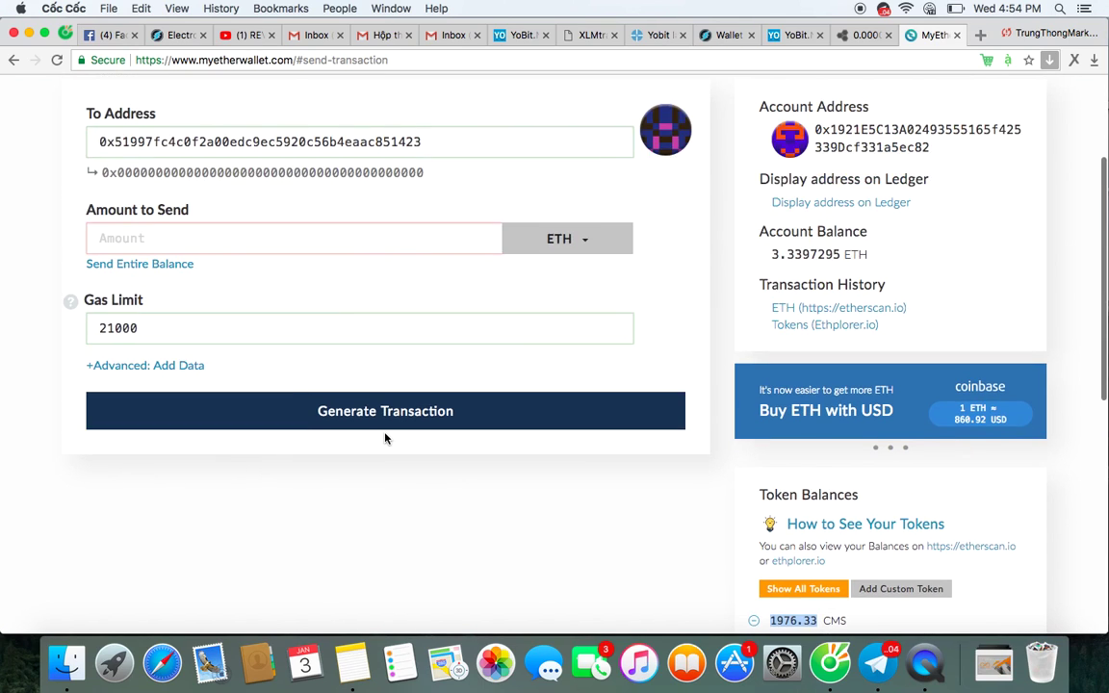
{"action": "left_click", "coordinate": [292, 241]}
{"action": "key", "text": "super+v"}
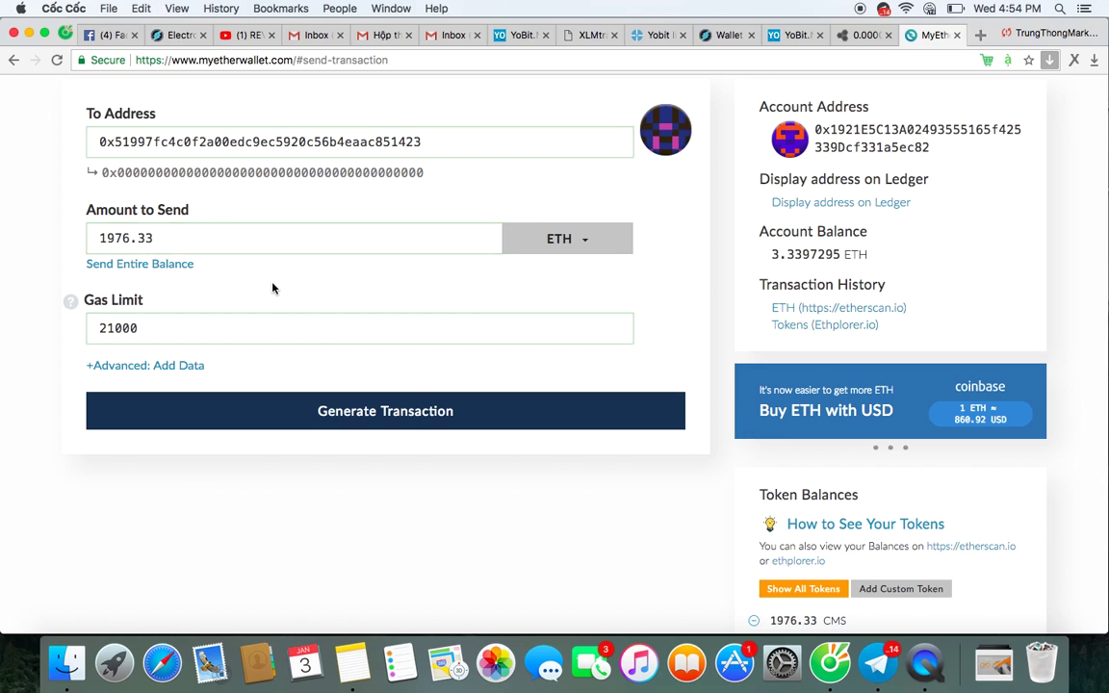
Correct the gas limit to 250000.
{"action": "left_click", "coordinate": [172, 331]}
{"action": "type", "text": "0"}
{"action": "key", "text": "BackSpace"}
{"action": "type", "text": "5"}
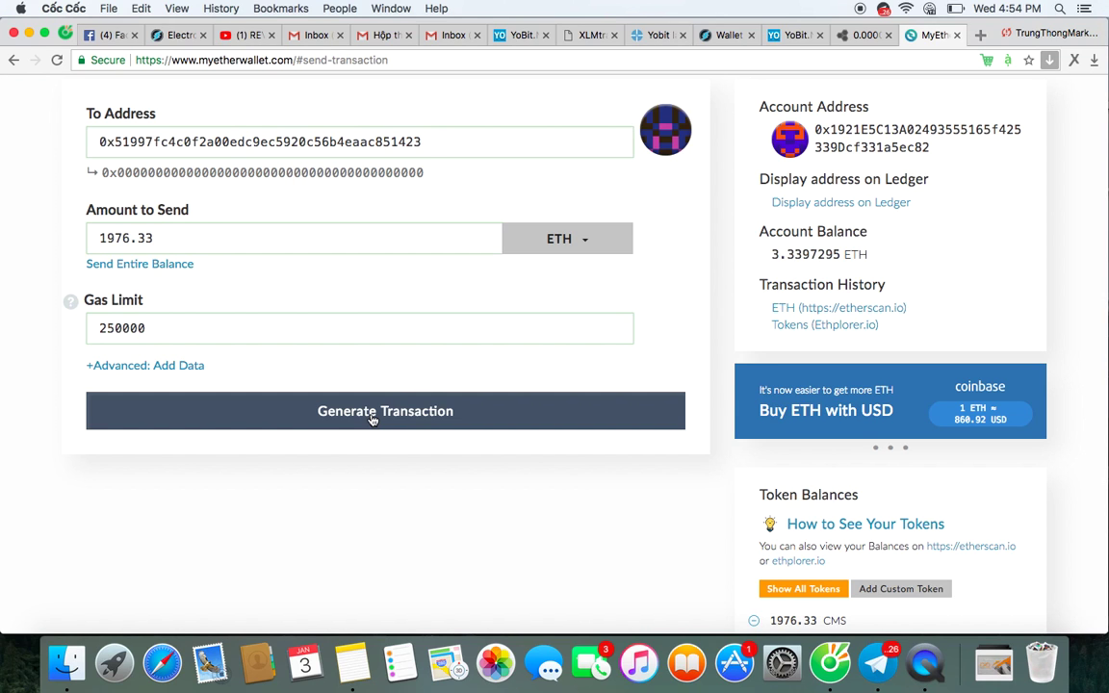
Generate the signed raw transaction for the 1976.33 transfer.
{"action": "left_click", "coordinate": [372, 419]}
{"action": "scroll", "coordinate": [372, 420], "scroll_direction": "down", "scroll_amount": 1}
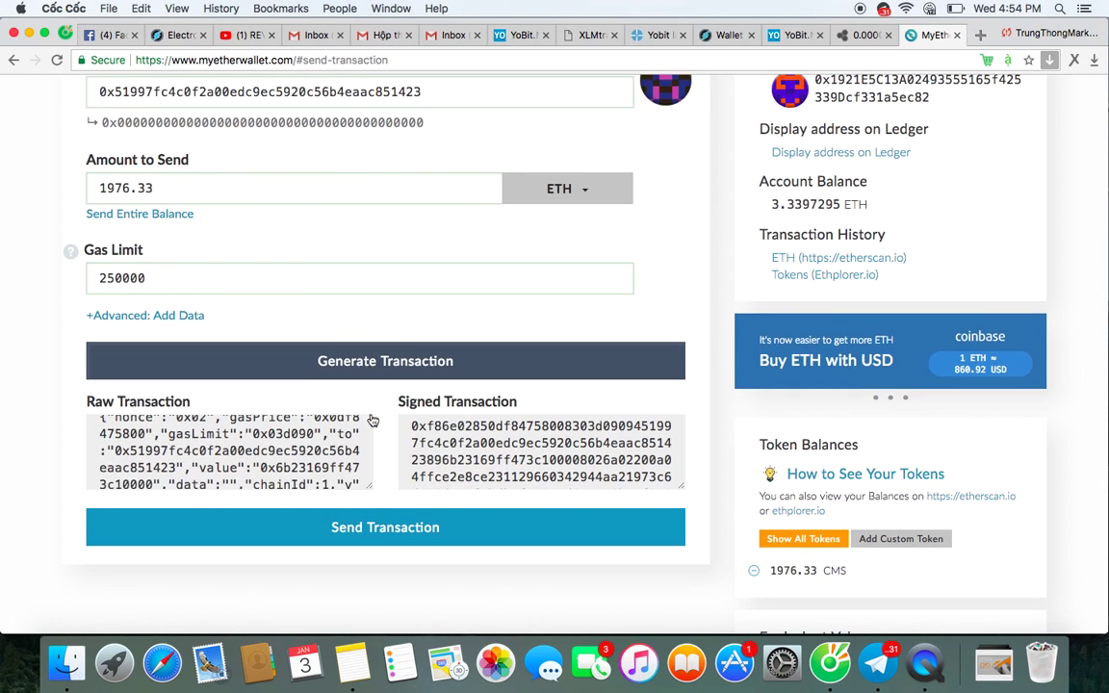
{"action": "scroll", "coordinate": [372, 421], "scroll_direction": "up", "scroll_amount": 4}
{"action": "scroll", "coordinate": [372, 421], "scroll_direction": "down", "scroll_amount": 5}
{"action": "scroll", "coordinate": [375, 452], "scroll_direction": "down", "scroll_amount": 1}
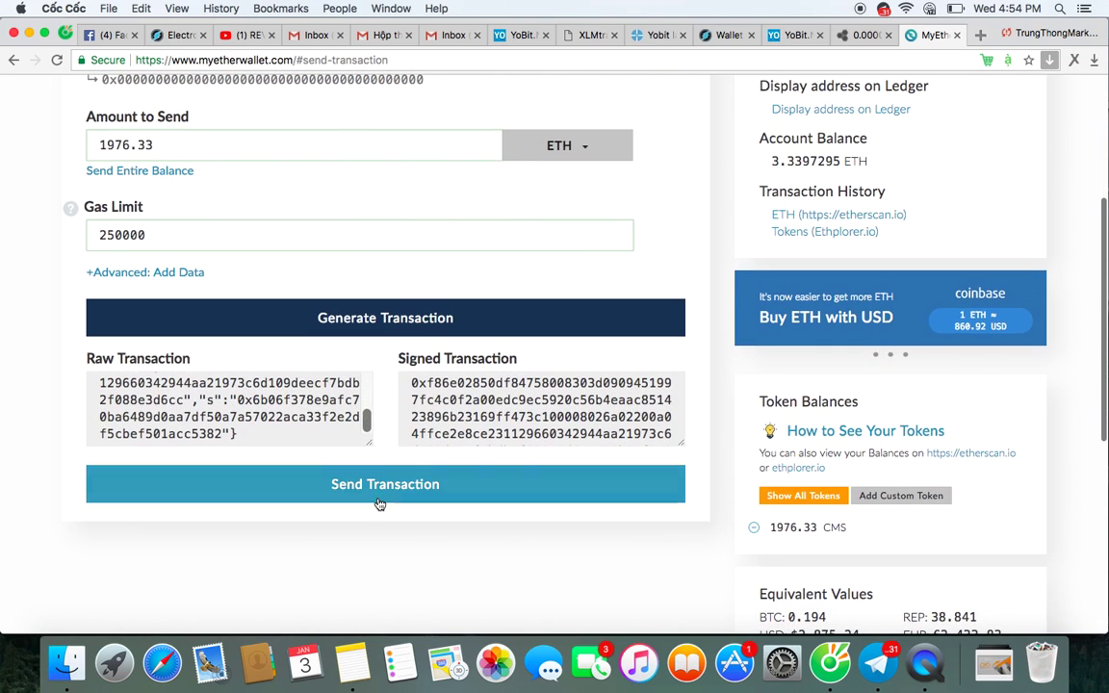
Send and confirm the 1976.33 transaction, which is rejected for insufficient funds.
{"action": "left_click", "coordinate": [402, 493]}
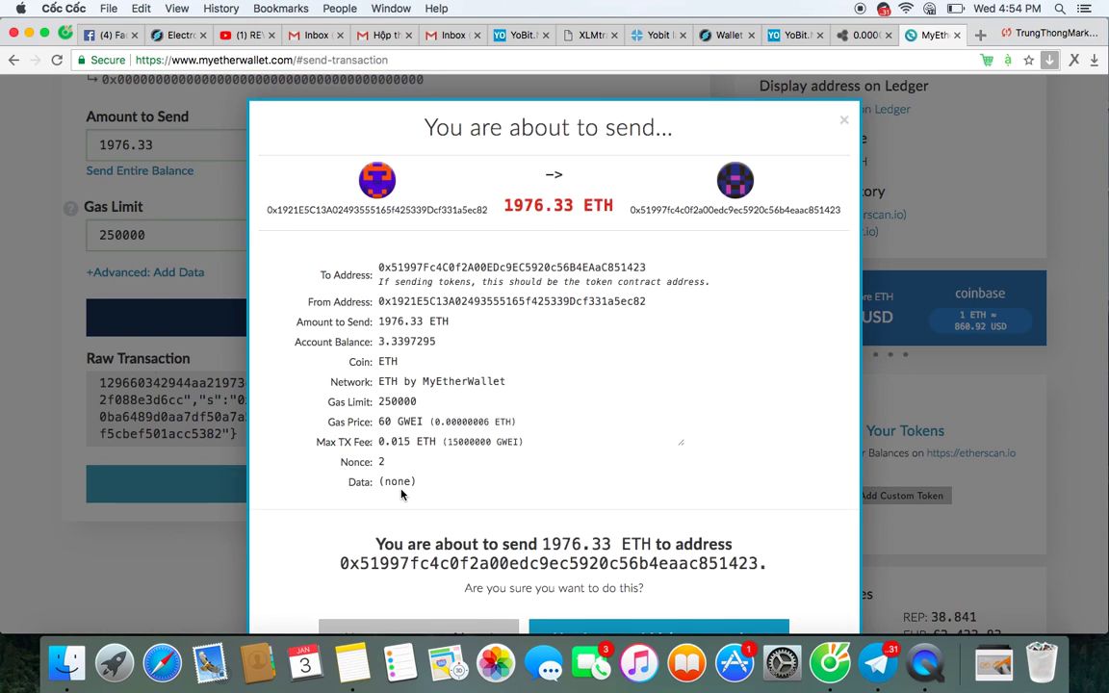
{"action": "scroll", "coordinate": [545, 449], "scroll_direction": "down", "scroll_amount": 2}
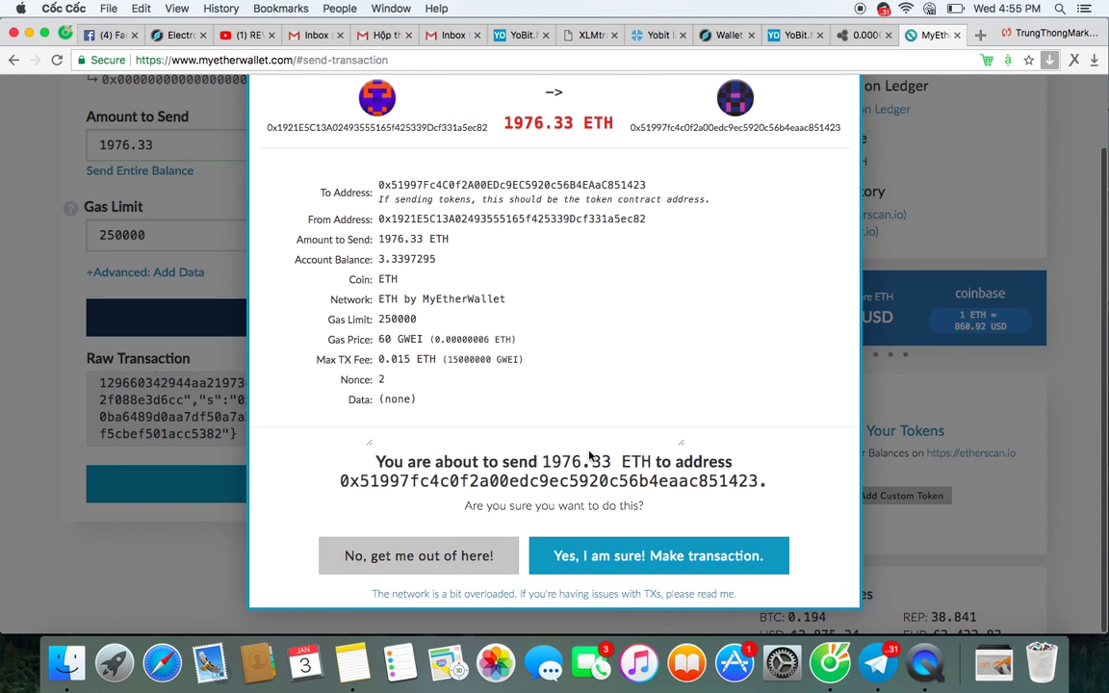
{"action": "left_click", "coordinate": [596, 556]}
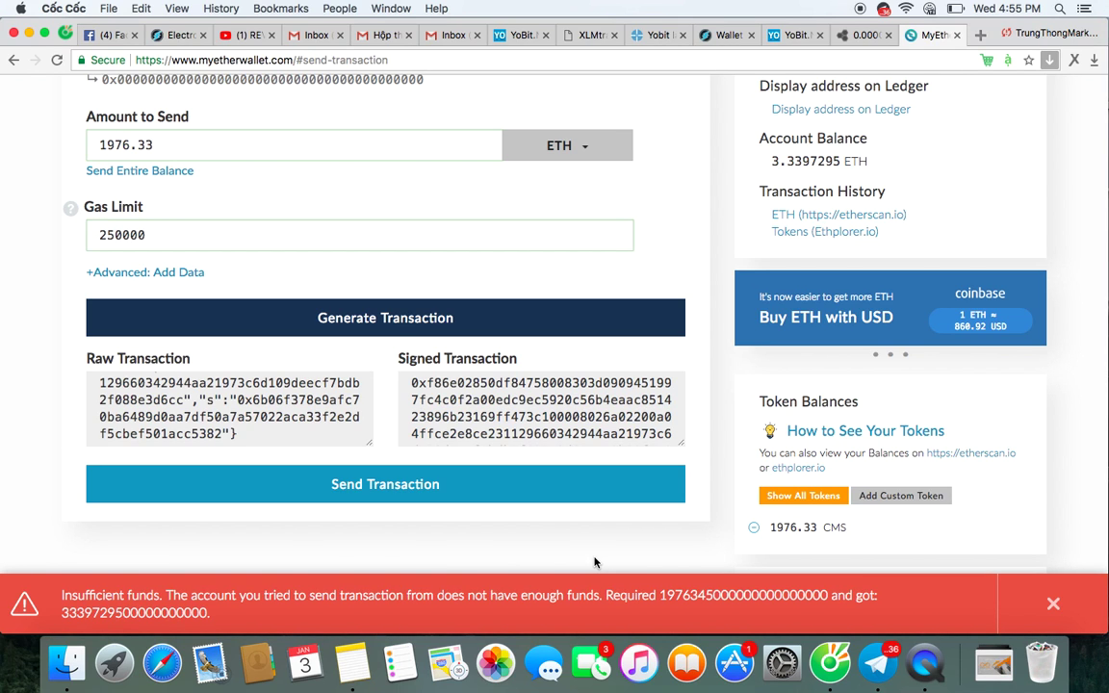
{"action": "scroll", "coordinate": [595, 562], "scroll_direction": "down", "scroll_amount": 5}
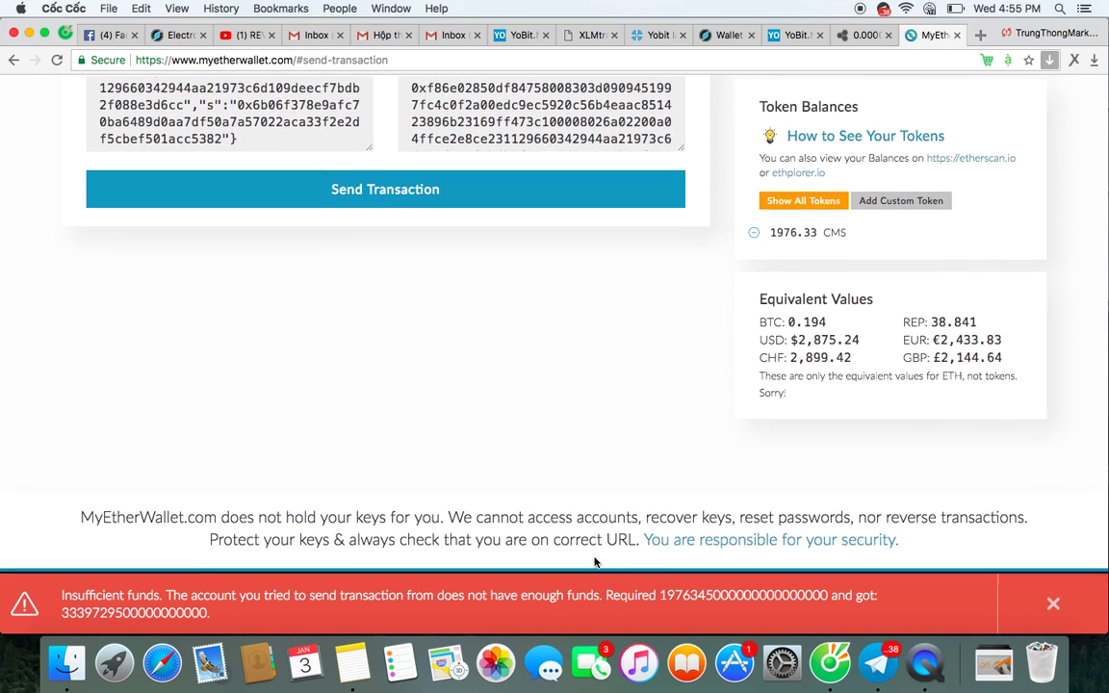
{"action": "scroll", "coordinate": [595, 562], "scroll_direction": "down", "scroll_amount": 2}
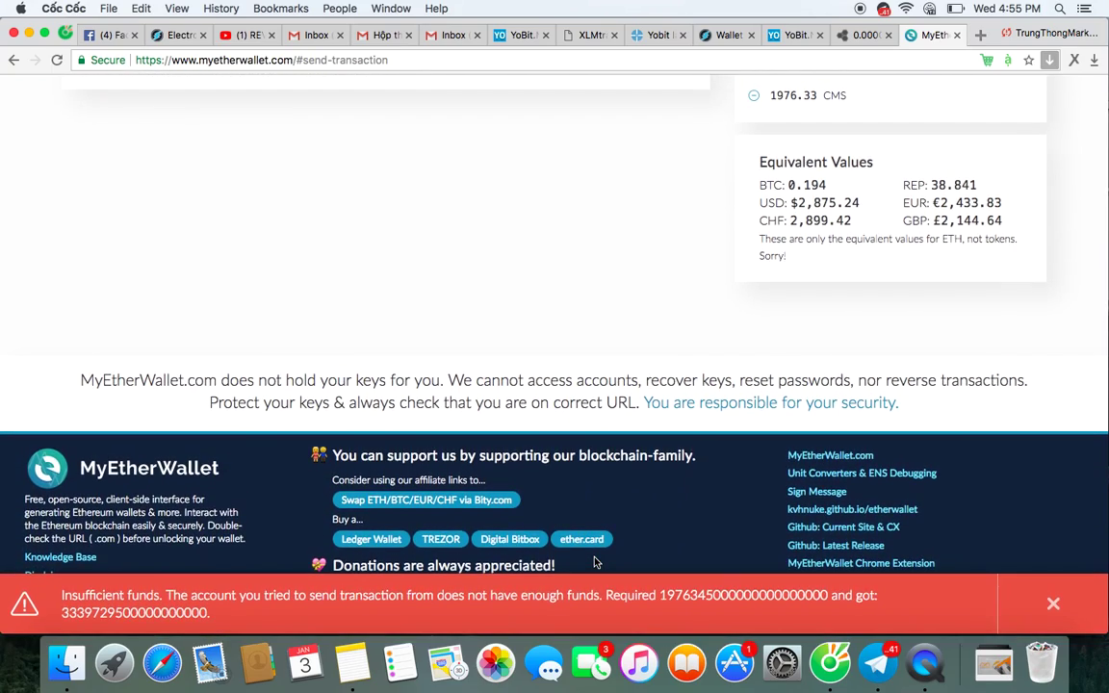
{"action": "scroll", "coordinate": [595, 563], "scroll_direction": "up", "scroll_amount": 10}
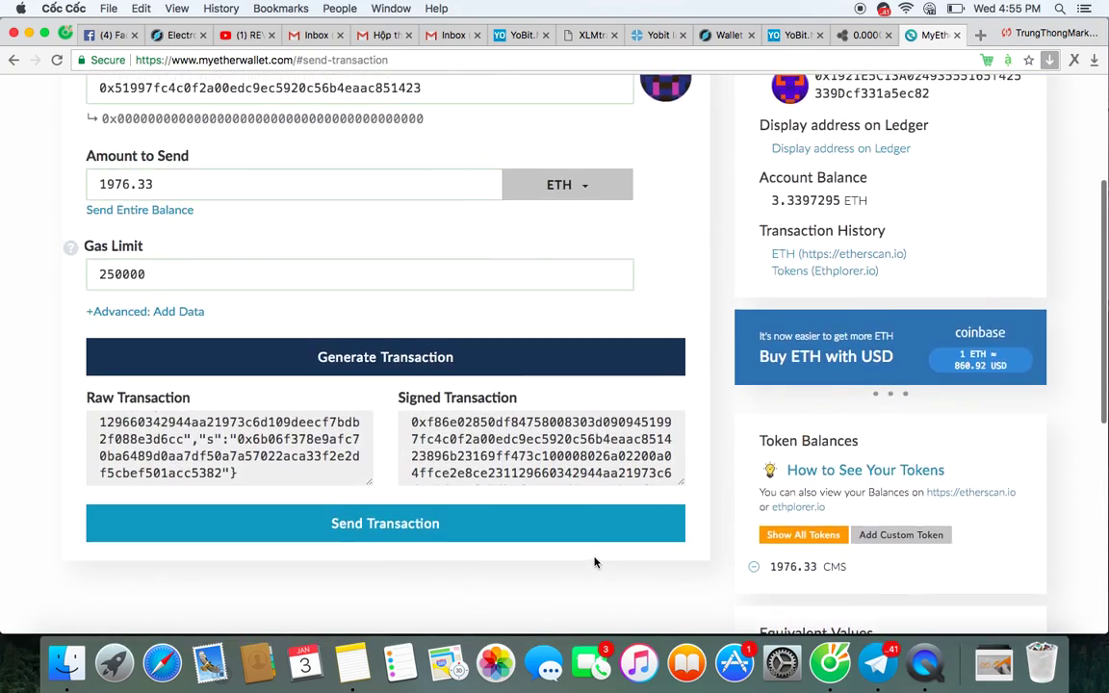
{"action": "scroll", "coordinate": [595, 563], "scroll_direction": "down", "scroll_amount": 4}
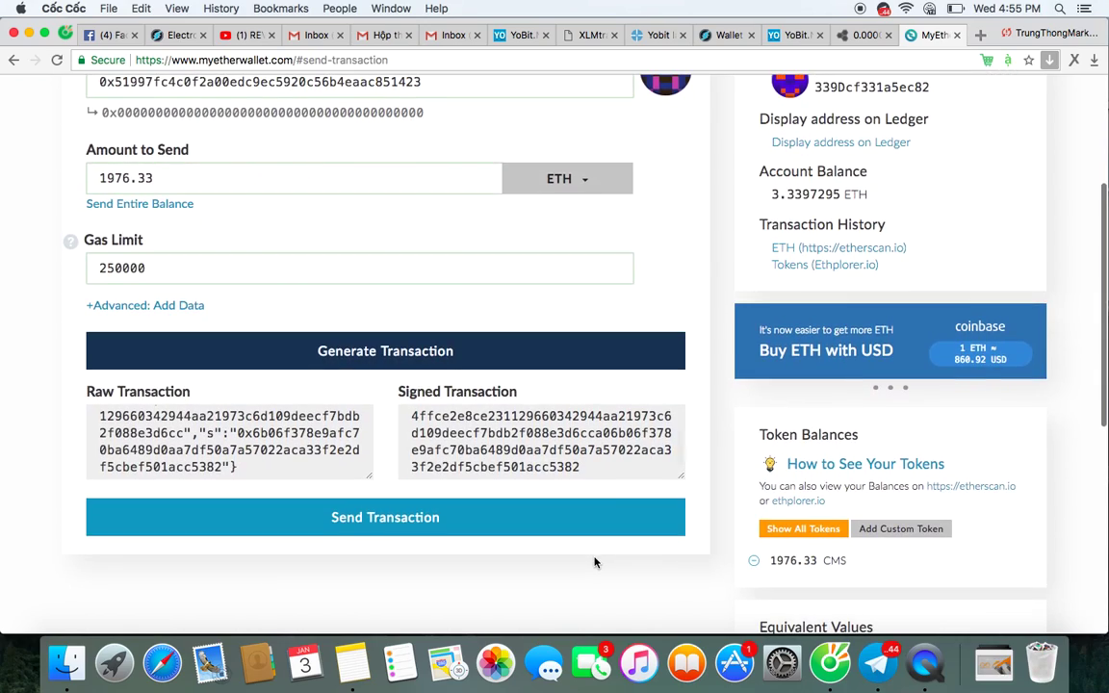
{"action": "scroll", "coordinate": [595, 563], "scroll_direction": "down", "scroll_amount": 5}
{"action": "scroll", "coordinate": [534, 500], "scroll_direction": "up", "scroll_amount": 10}
{"action": "scroll", "coordinate": [359, 502], "scroll_direction": "down", "scroll_amount": 5}
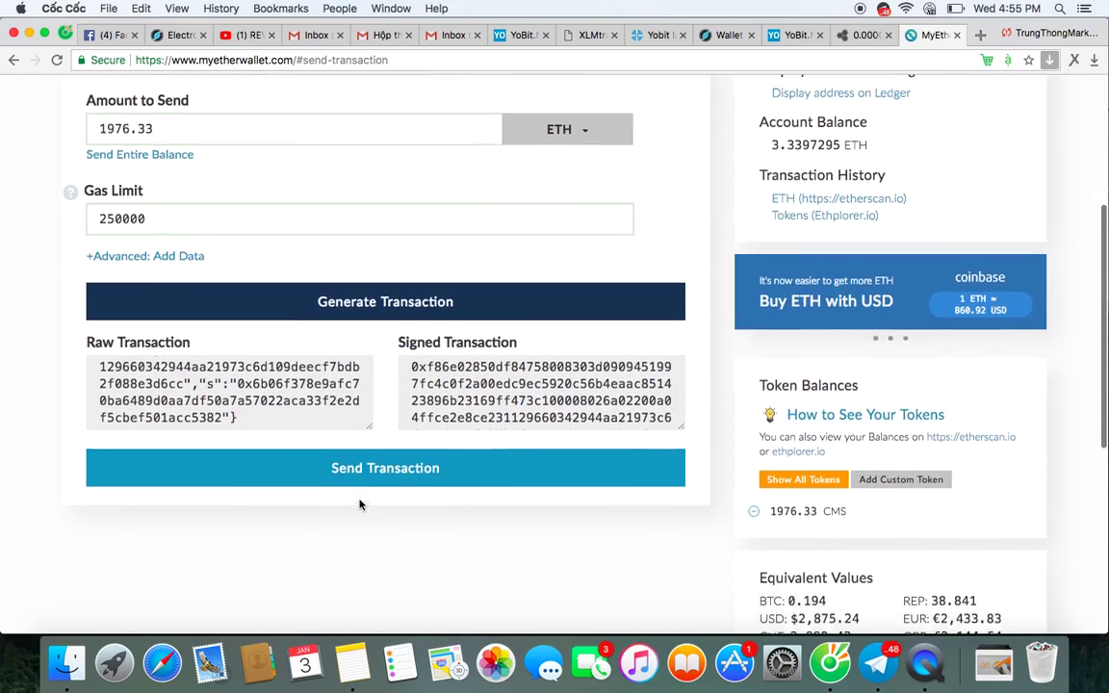
Resend the 1976.33 ETH transaction and confirm it a second time.
{"action": "left_click", "coordinate": [373, 425]}
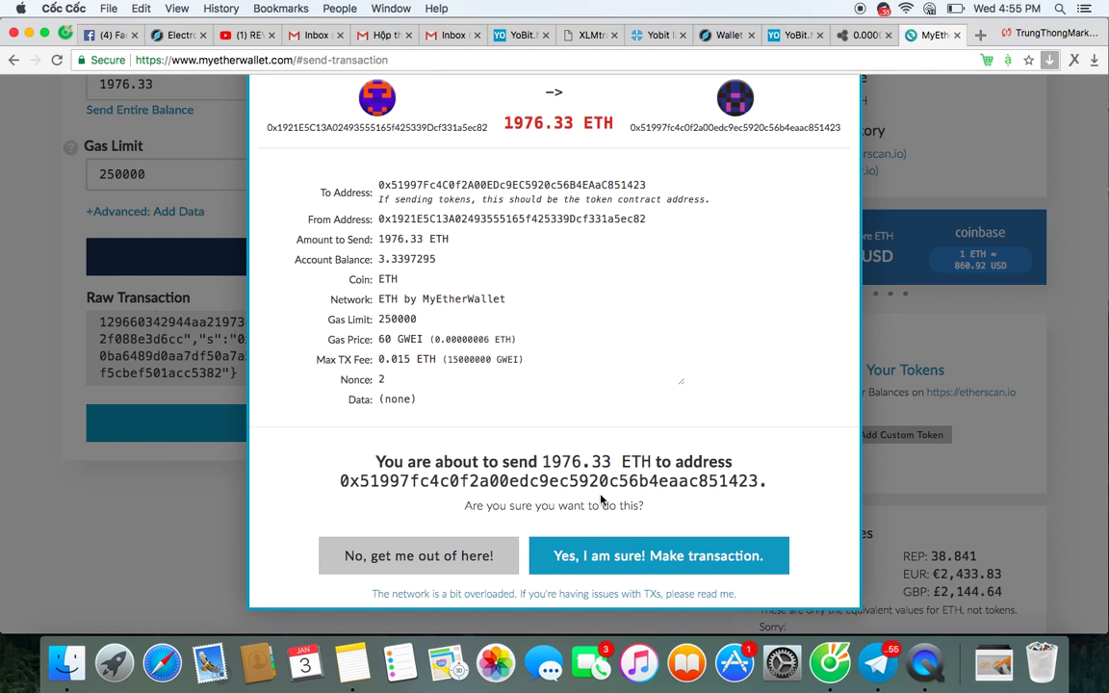
{"action": "left_click", "coordinate": [642, 558]}
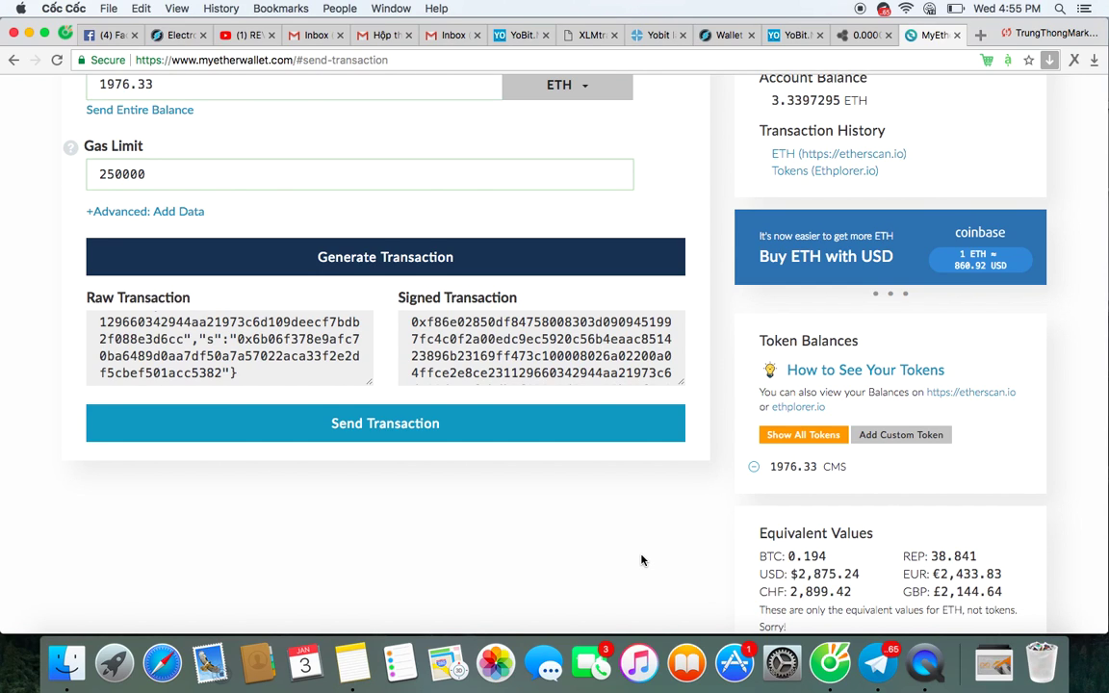
Change the send currency from ETH back to CMS.
{"action": "scroll", "coordinate": [640, 559], "scroll_direction": "up", "scroll_amount": 3}
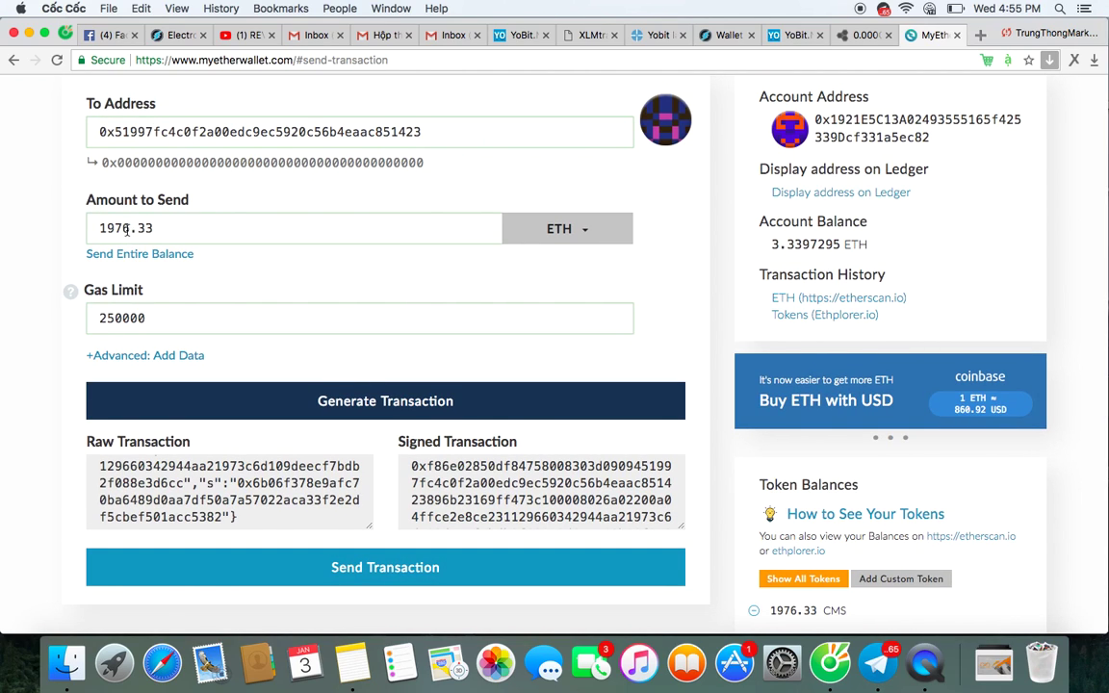
{"action": "left_click", "coordinate": [576, 236]}
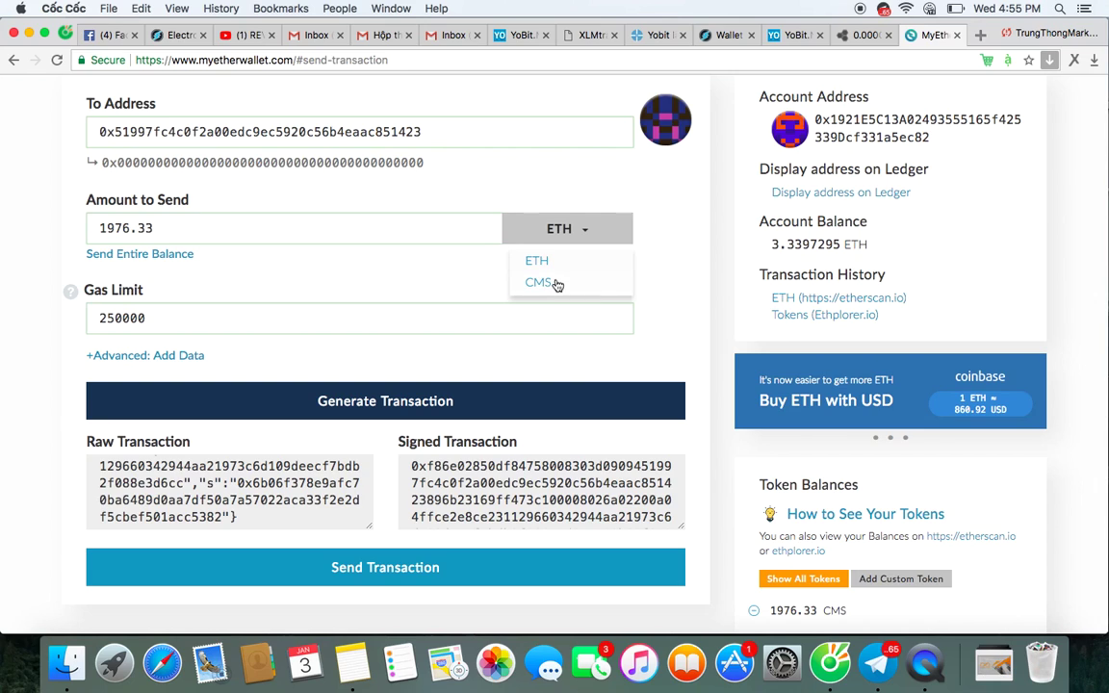
{"action": "left_click", "coordinate": [539, 282]}
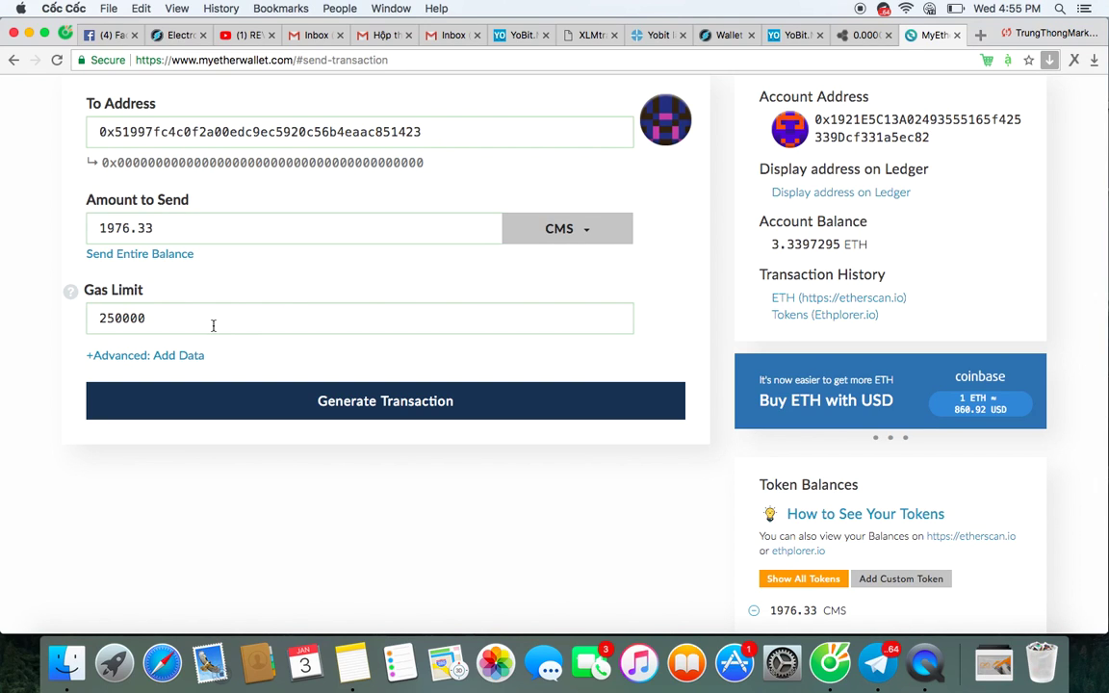
{"action": "scroll", "coordinate": [331, 279], "scroll_direction": "up", "scroll_amount": 1}
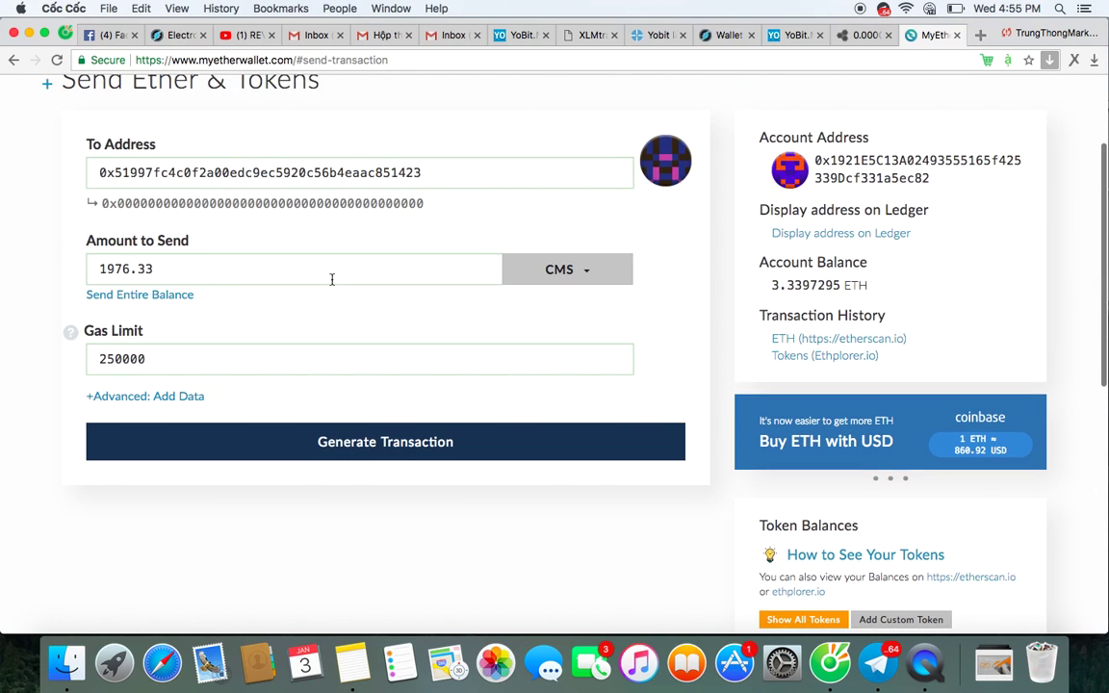
{"action": "scroll", "coordinate": [220, 294], "scroll_direction": "down", "scroll_amount": 2}
{"action": "scroll", "coordinate": [220, 293], "scroll_direction": "down", "scroll_amount": 1}
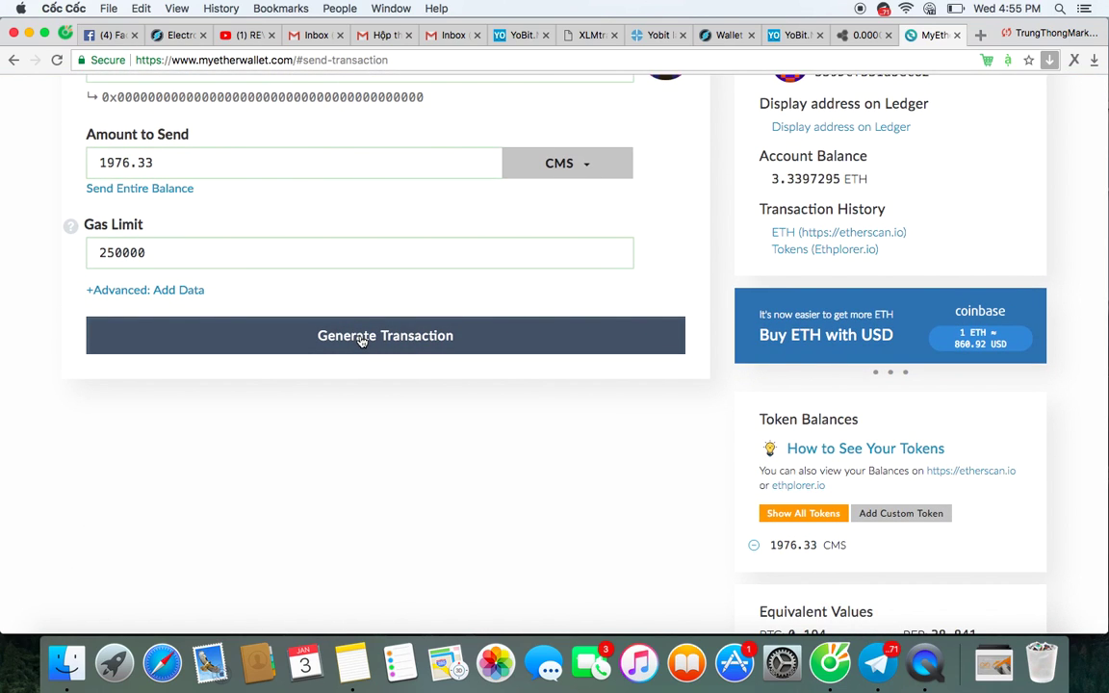
Generate, send and confirm the 1976.33 CMS transaction, obtaining its transaction hash.
{"action": "left_click", "coordinate": [362, 336]}
{"action": "left_click", "coordinate": [392, 506]}
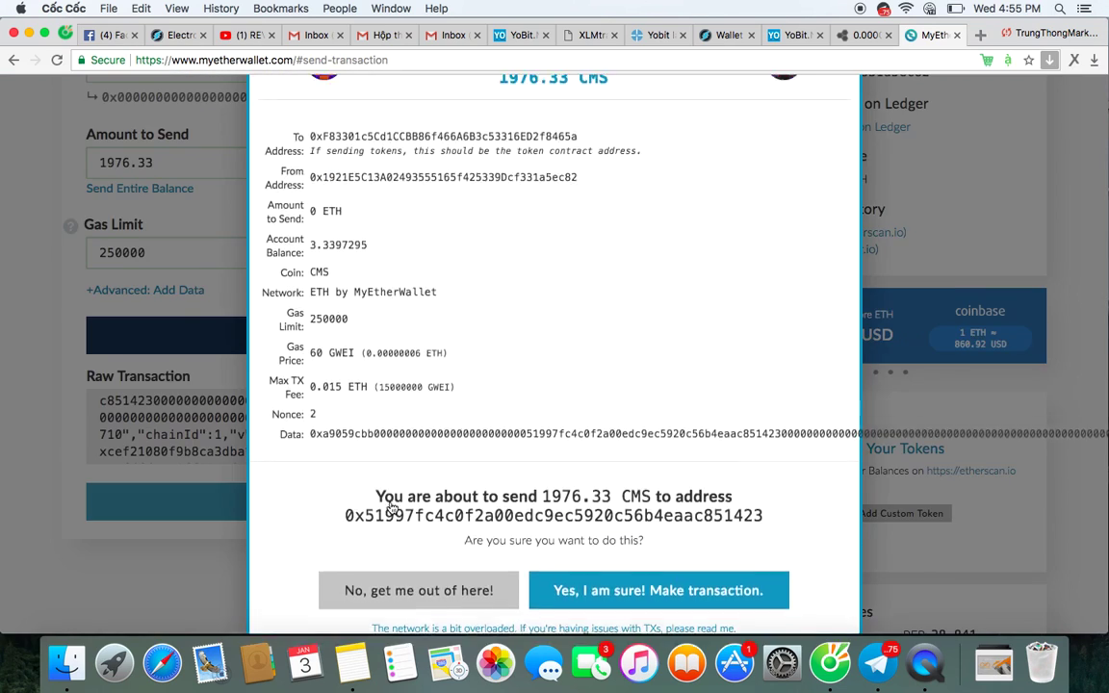
{"action": "scroll", "coordinate": [568, 500], "scroll_direction": "down", "scroll_amount": 1}
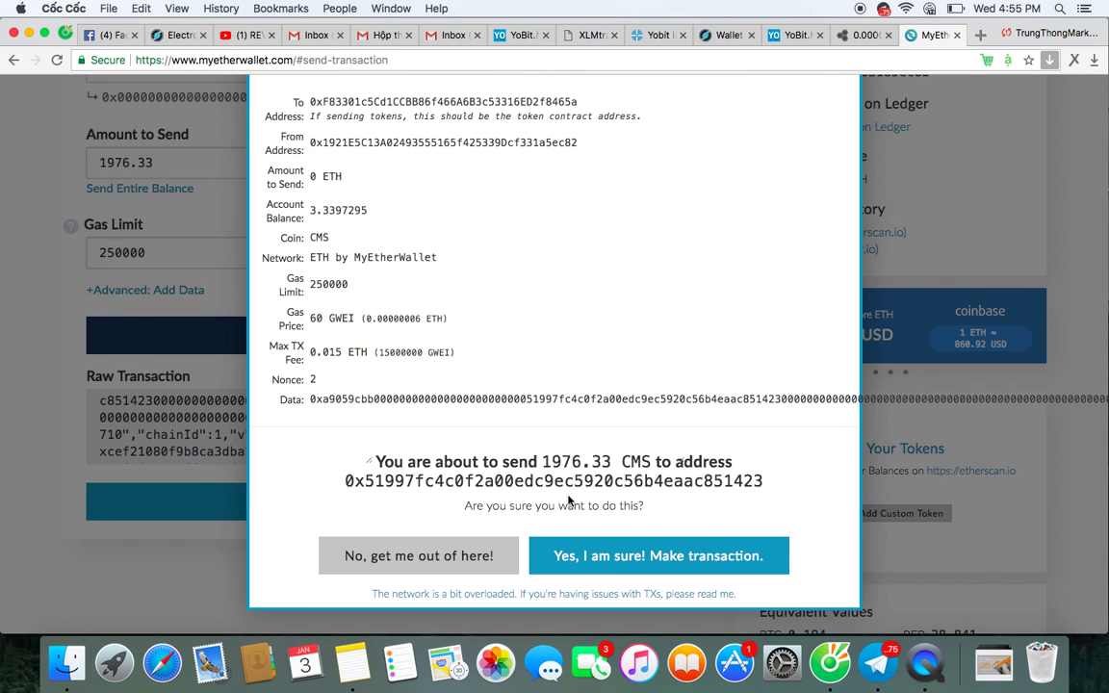
{"action": "left_click", "coordinate": [622, 561]}
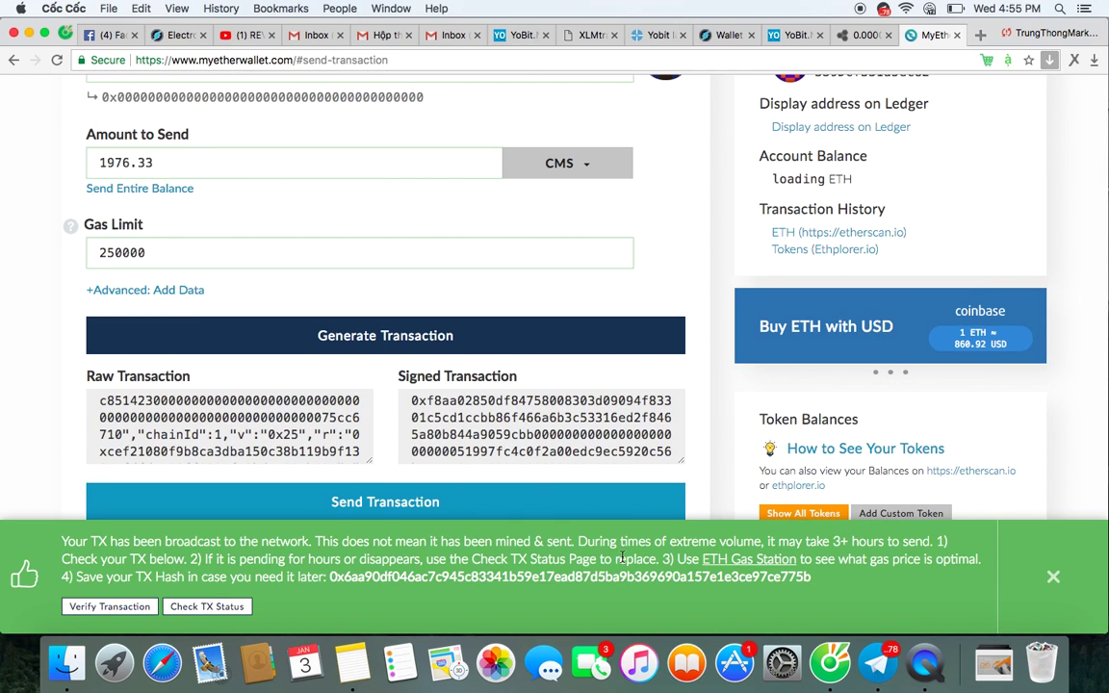
{"action": "scroll", "coordinate": [622, 560], "scroll_direction": "down", "scroll_amount": 5}
{"action": "scroll", "coordinate": [623, 558], "scroll_direction": "down", "scroll_amount": 2}
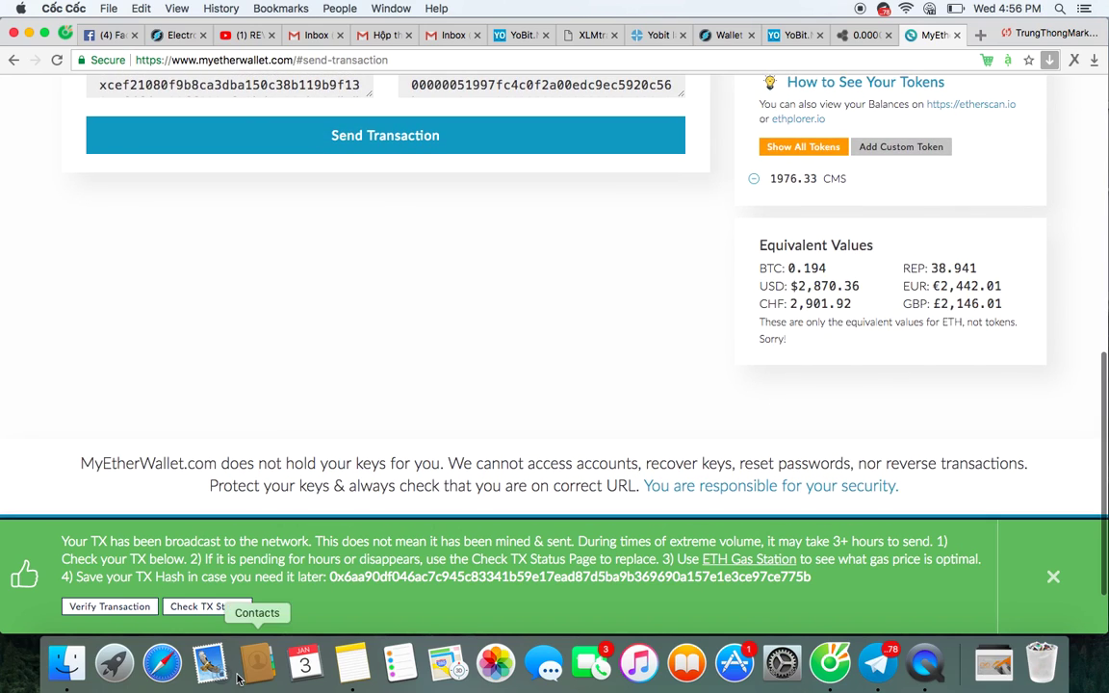
Look up the broadcast CMS transfer on Etherscan and confirm it shows Pending Confirmation.
{"action": "left_click", "coordinate": [119, 607]}
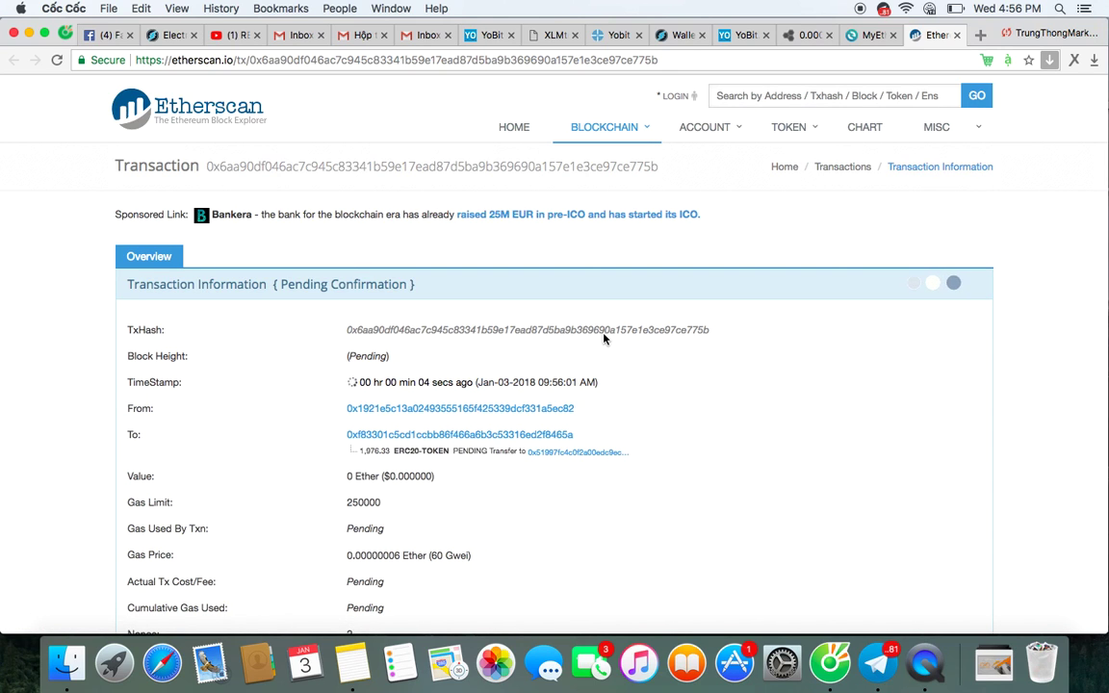
{"action": "scroll", "coordinate": [674, 385], "scroll_direction": "down", "scroll_amount": 10}
{"action": "scroll", "coordinate": [682, 398], "scroll_direction": "up", "scroll_amount": 10}
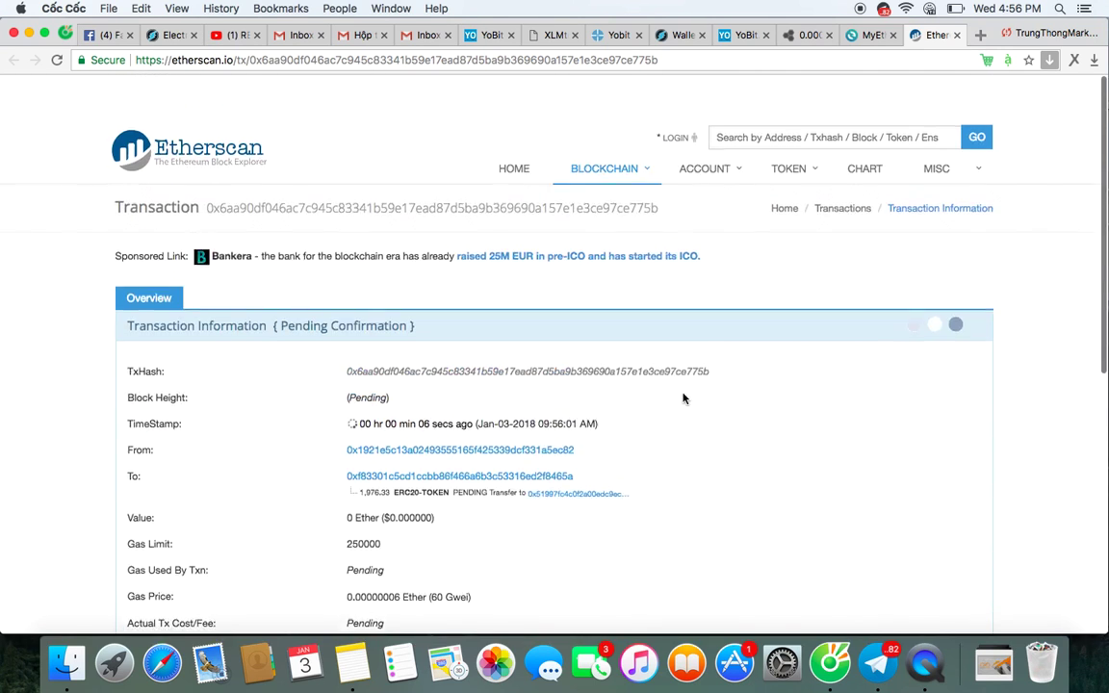
Return to the MyEtherWallet send page and scroll to the top.
{"action": "left_click", "coordinate": [872, 37]}
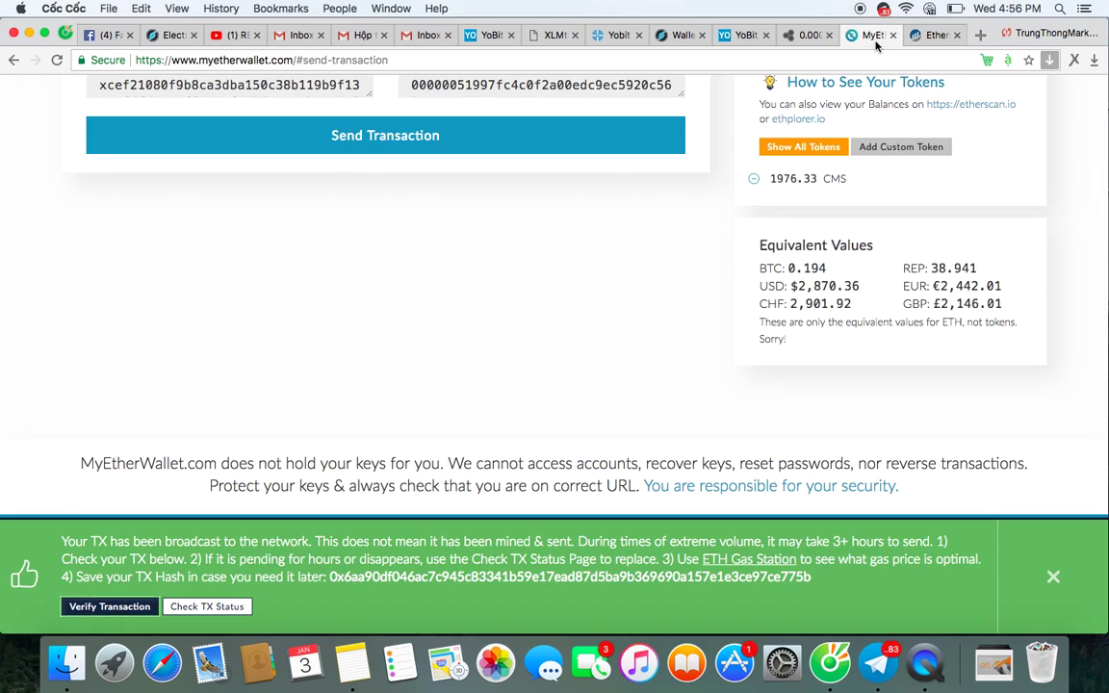
{"action": "scroll", "coordinate": [731, 299], "scroll_direction": "up", "scroll_amount": 5}
{"action": "scroll", "coordinate": [729, 284], "scroll_direction": "up", "scroll_amount": 8}
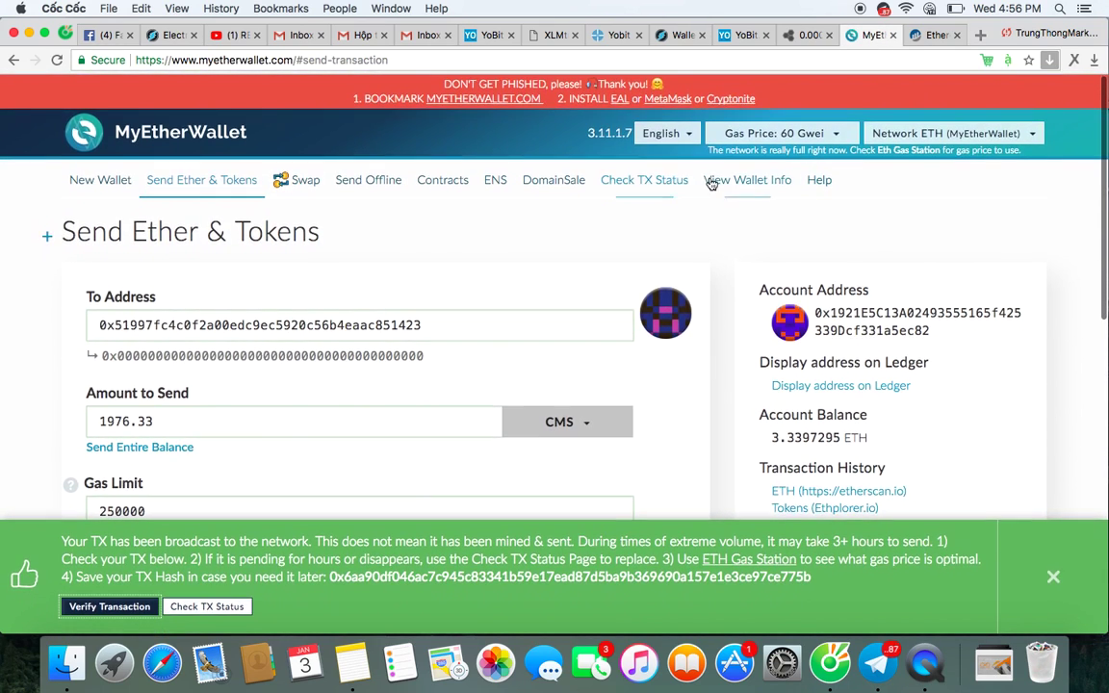
Go to View Wallet Info and connect to the Ledger wallet.
{"action": "left_click", "coordinate": [743, 182]}
{"action": "scroll", "coordinate": [622, 400], "scroll_direction": "down", "scroll_amount": 4}
{"action": "scroll", "coordinate": [622, 400], "scroll_direction": "up", "scroll_amount": 4}
{"action": "scroll", "coordinate": [621, 401], "scroll_direction": "down", "scroll_amount": 4}
{"action": "scroll", "coordinate": [622, 401], "scroll_direction": "up", "scroll_amount": 4}
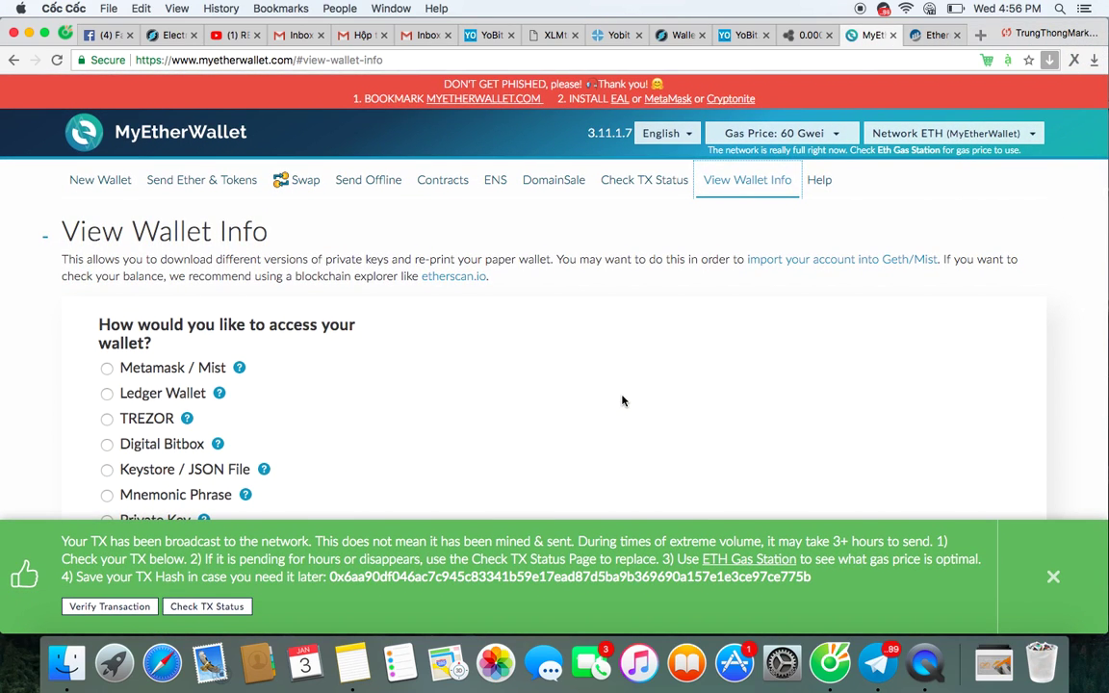
{"action": "left_click", "coordinate": [175, 390]}
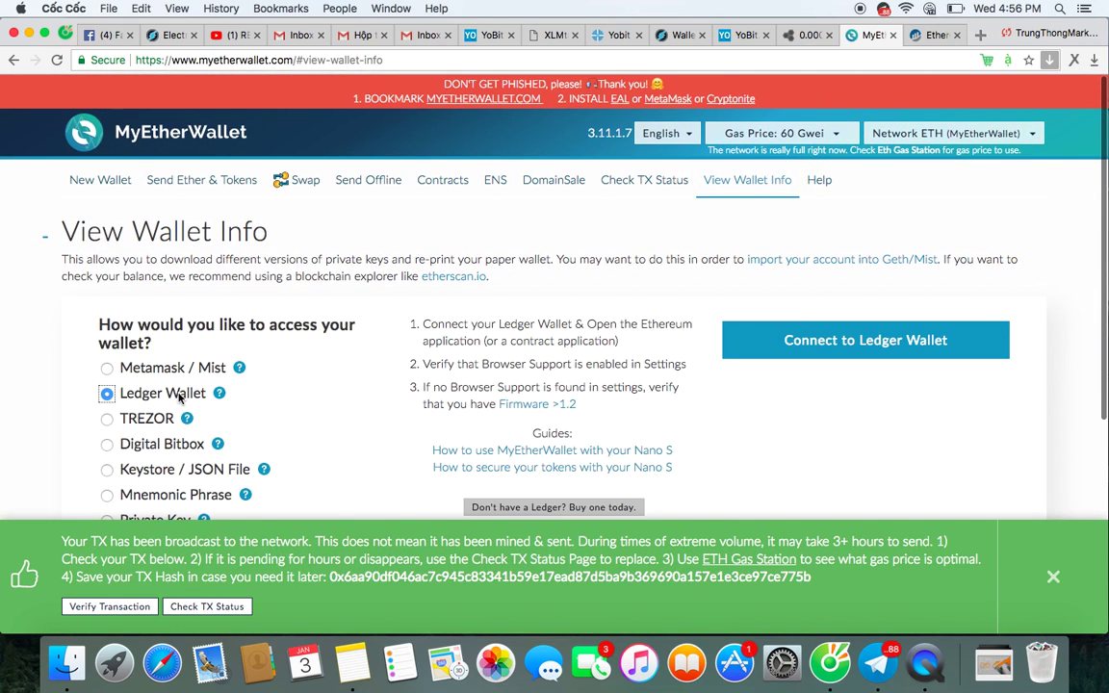
{"action": "left_click", "coordinate": [849, 343]}
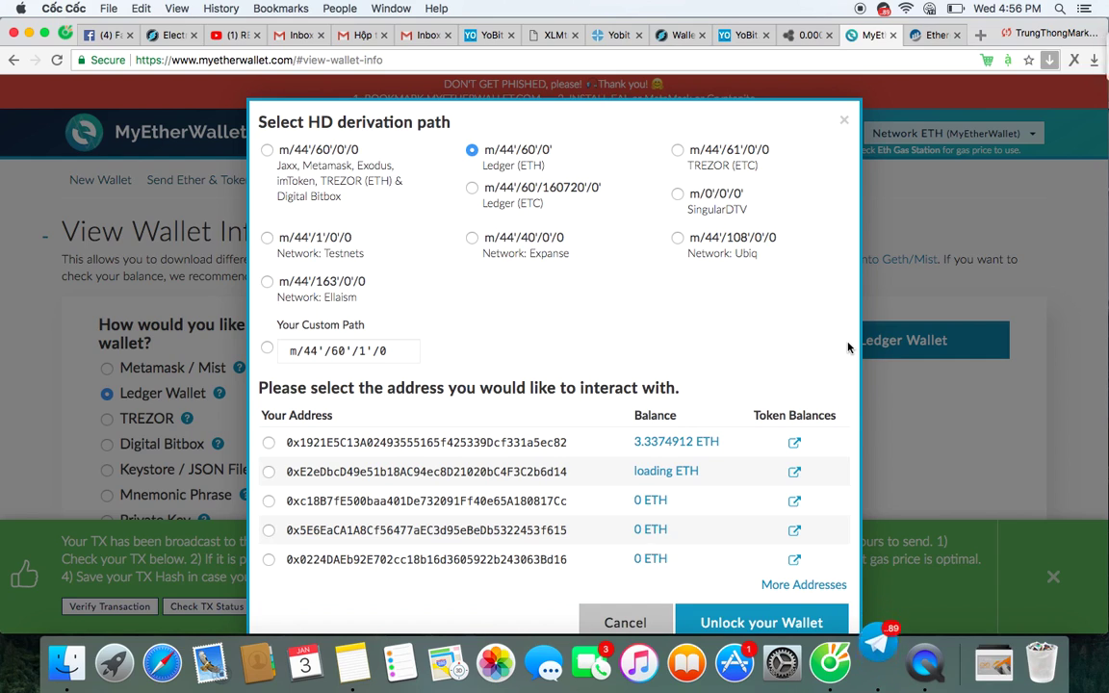
Unlock the Ledger's first address and review its 3.3374912 ETH balance.
{"action": "left_click", "coordinate": [339, 445]}
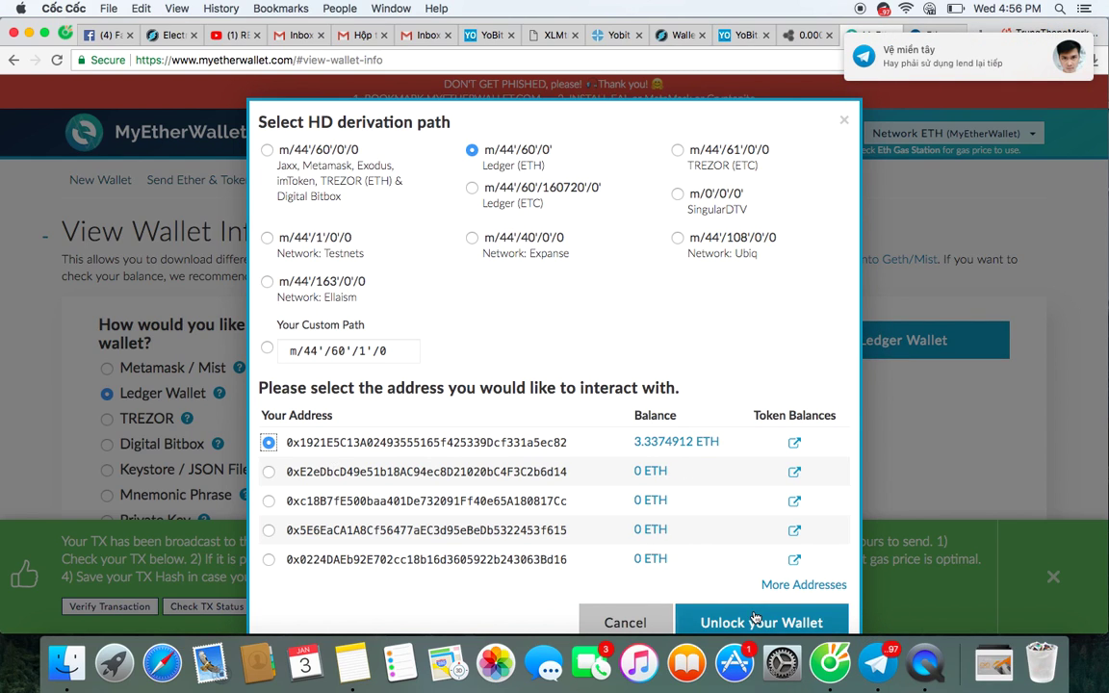
{"action": "left_click", "coordinate": [756, 620]}
{"action": "scroll", "coordinate": [809, 395], "scroll_direction": "down", "scroll_amount": 10}
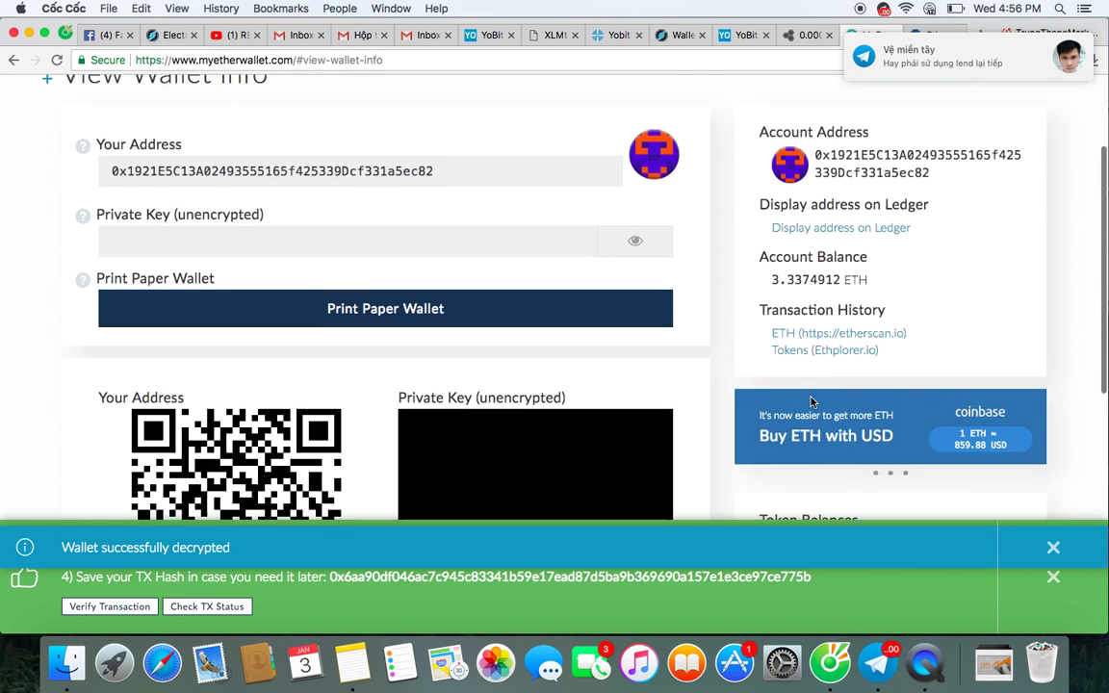
{"action": "scroll", "coordinate": [811, 402], "scroll_direction": "down", "scroll_amount": 1}
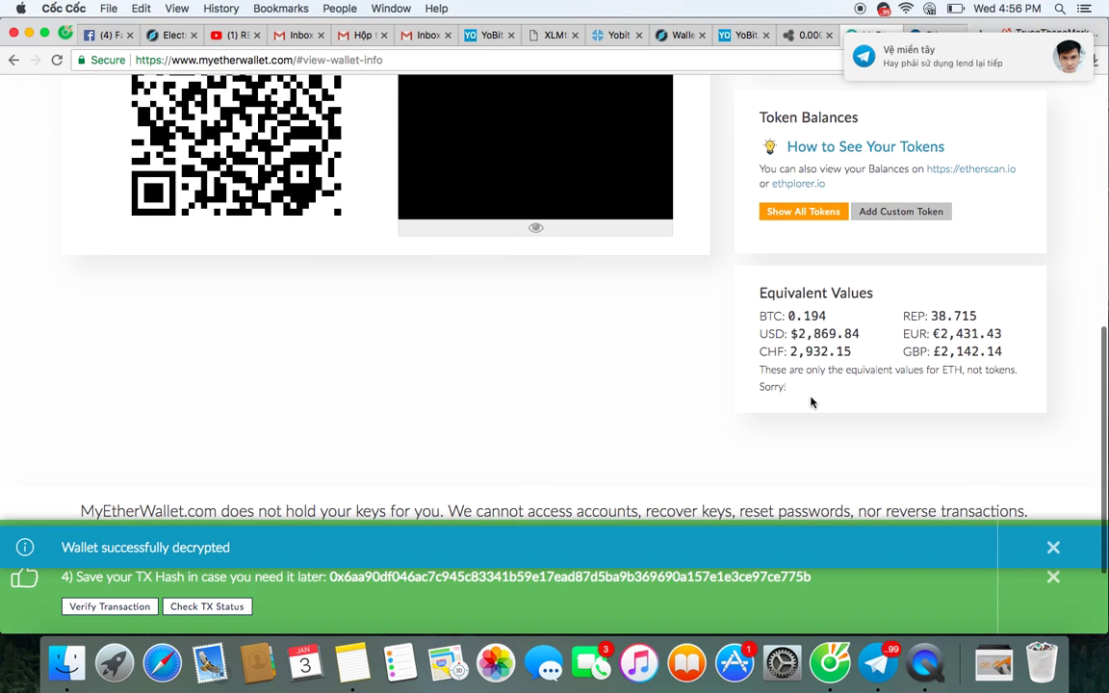
{"action": "scroll", "coordinate": [811, 403], "scroll_direction": "down", "scroll_amount": 2}
{"action": "scroll", "coordinate": [812, 403], "scroll_direction": "up", "scroll_amount": 8}
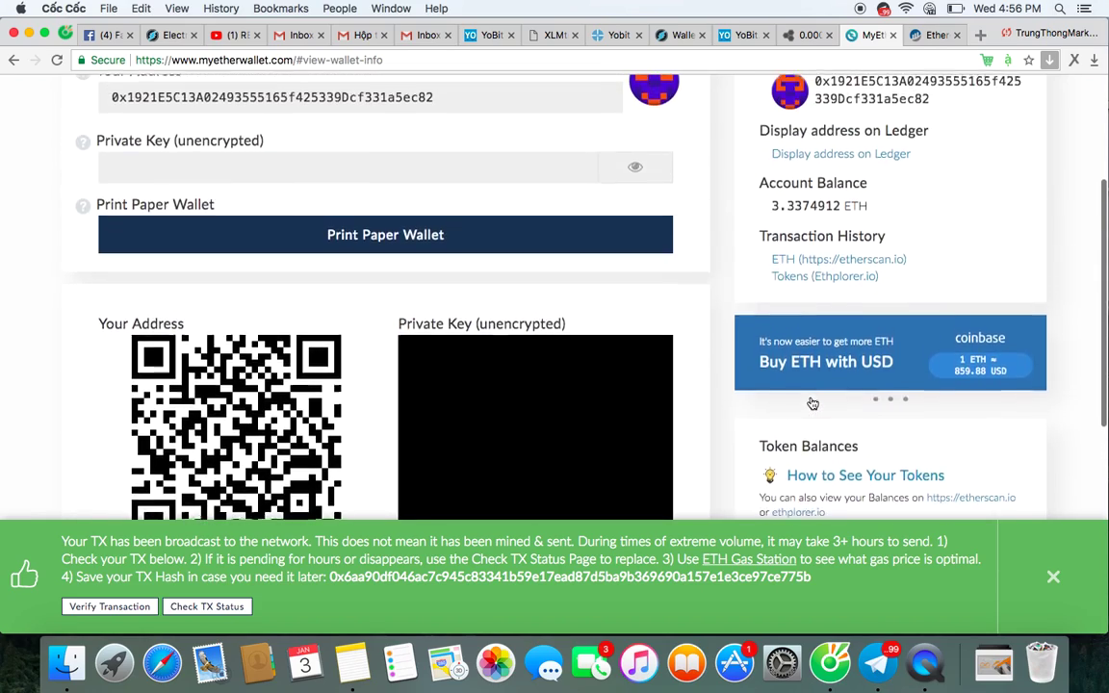
{"action": "scroll", "coordinate": [813, 403], "scroll_direction": "up", "scroll_amount": 4}
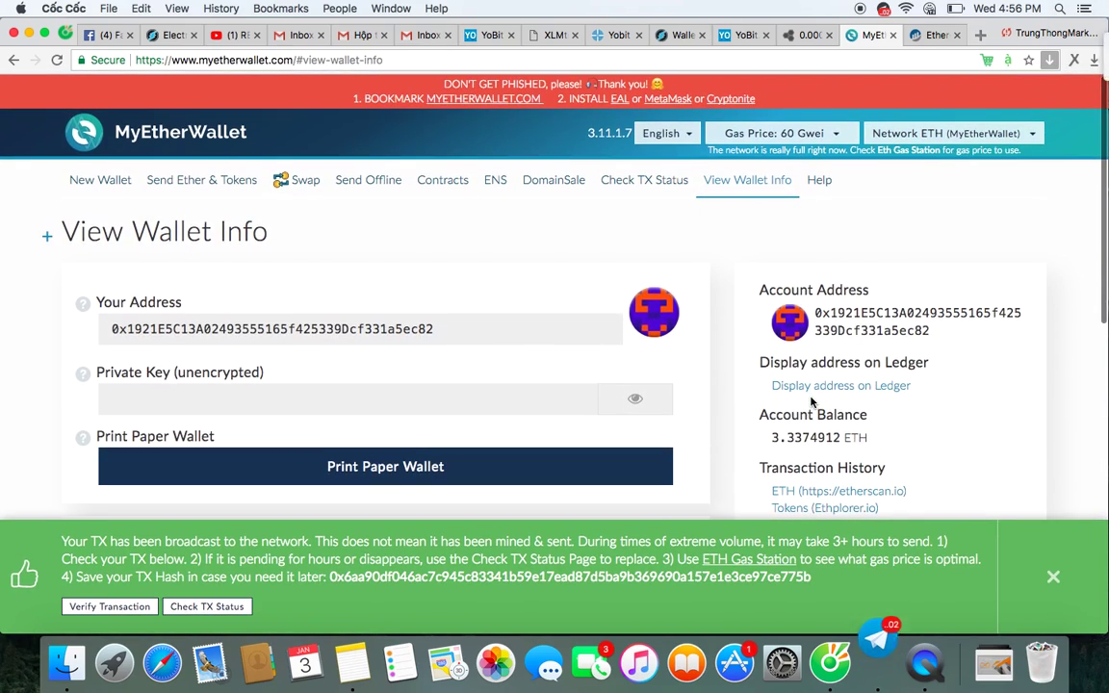
{"action": "scroll", "coordinate": [811, 403], "scroll_direction": "down", "scroll_amount": 6}
{"action": "scroll", "coordinate": [812, 424], "scroll_direction": "up", "scroll_amount": 8}
{"action": "scroll", "coordinate": [811, 430], "scroll_direction": "down", "scroll_amount": 6}
{"action": "scroll", "coordinate": [811, 431], "scroll_direction": "up", "scroll_amount": 6}
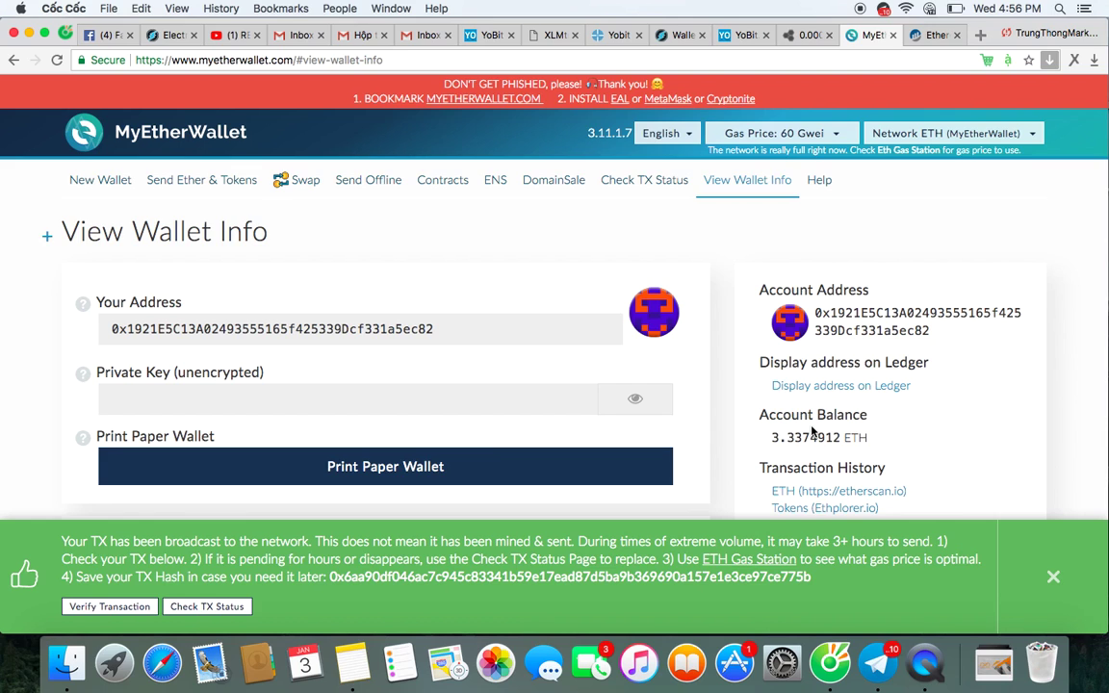
Close YoBit's Deposit CMS window and reload the wallets page twice, which now shows 'Ddos, 20-50 mins'.
{"action": "left_click", "coordinate": [741, 35]}
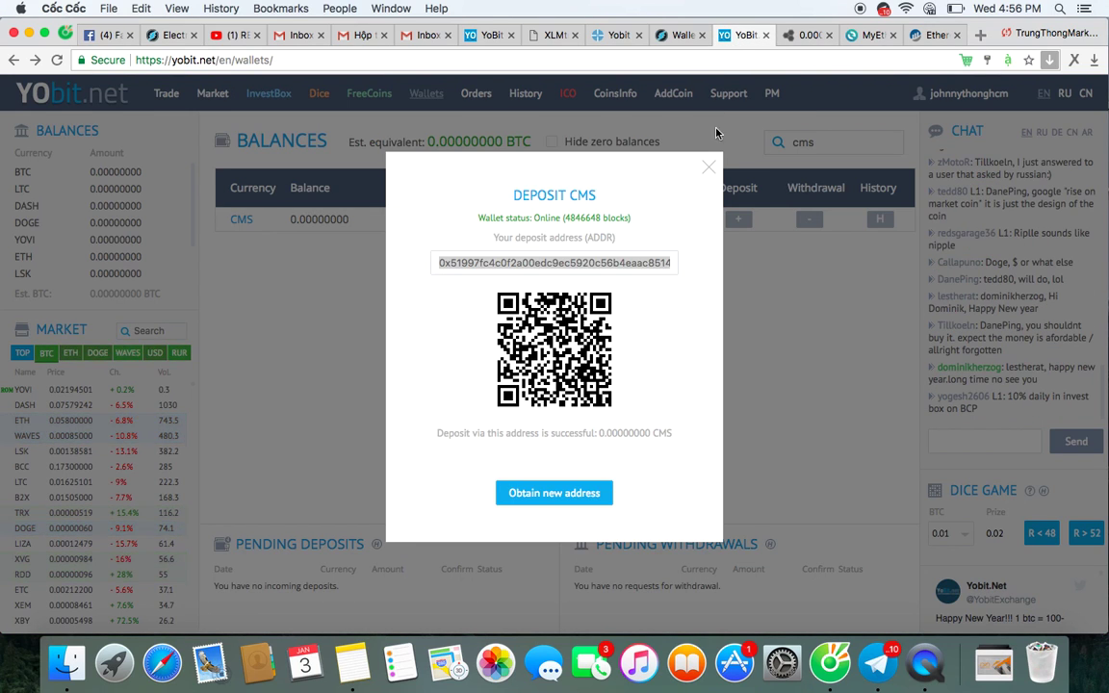
{"action": "left_click", "coordinate": [709, 167]}
{"action": "left_click", "coordinate": [652, 62]}
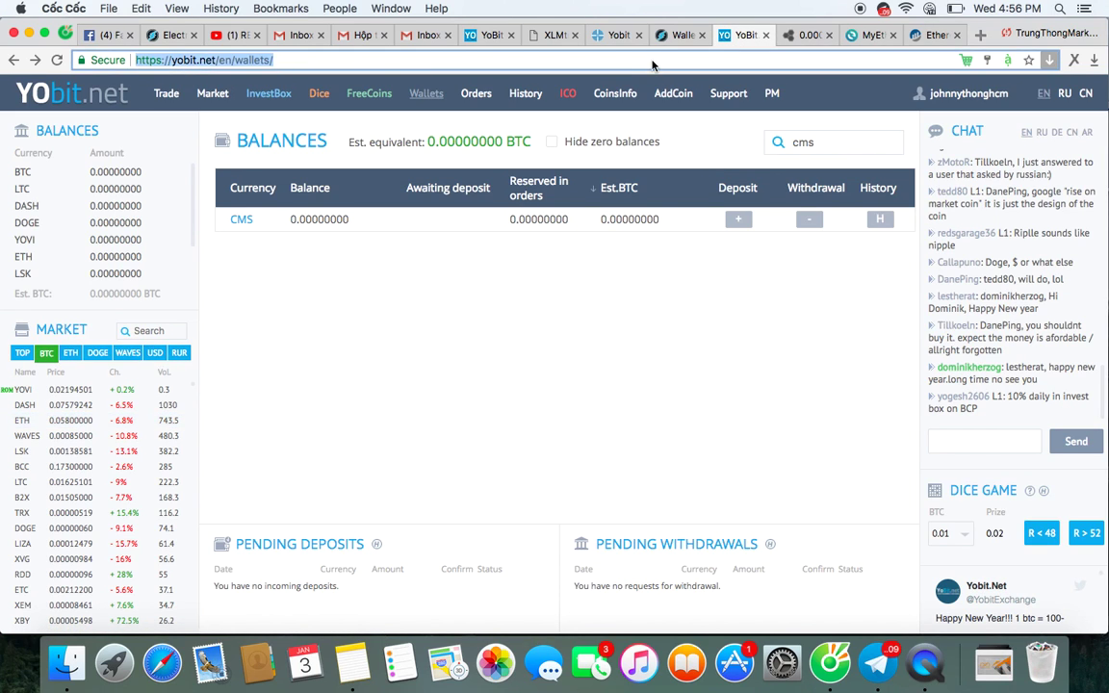
{"action": "key", "text": "Return"}
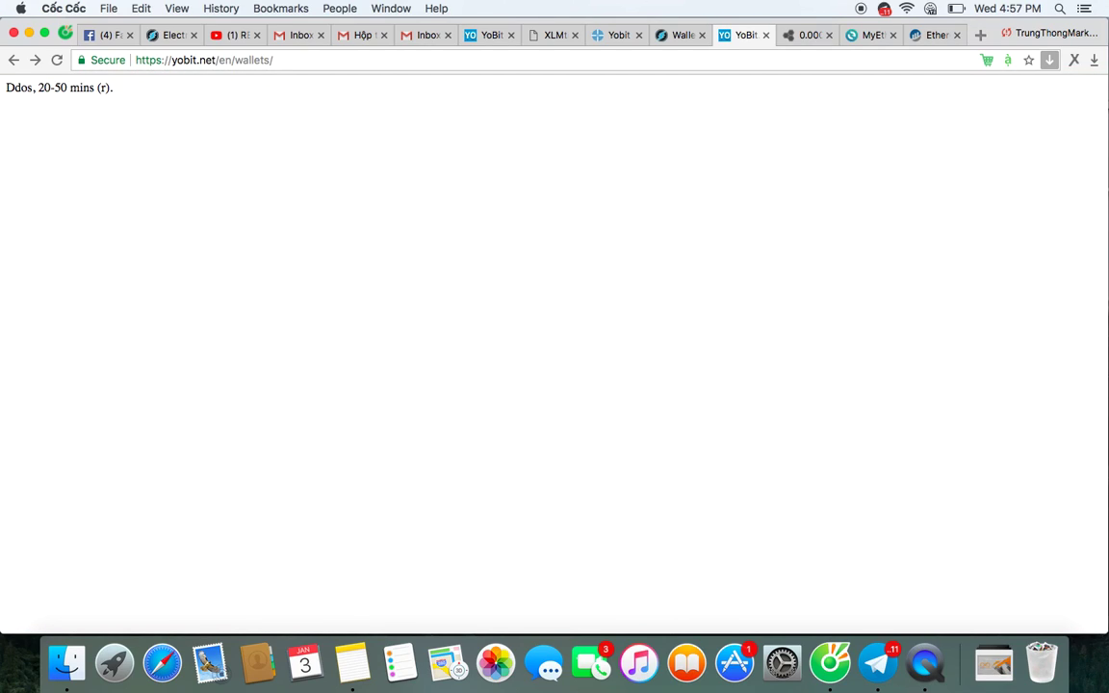
{"action": "left_click", "coordinate": [378, 63]}
{"action": "key", "text": "Return"}
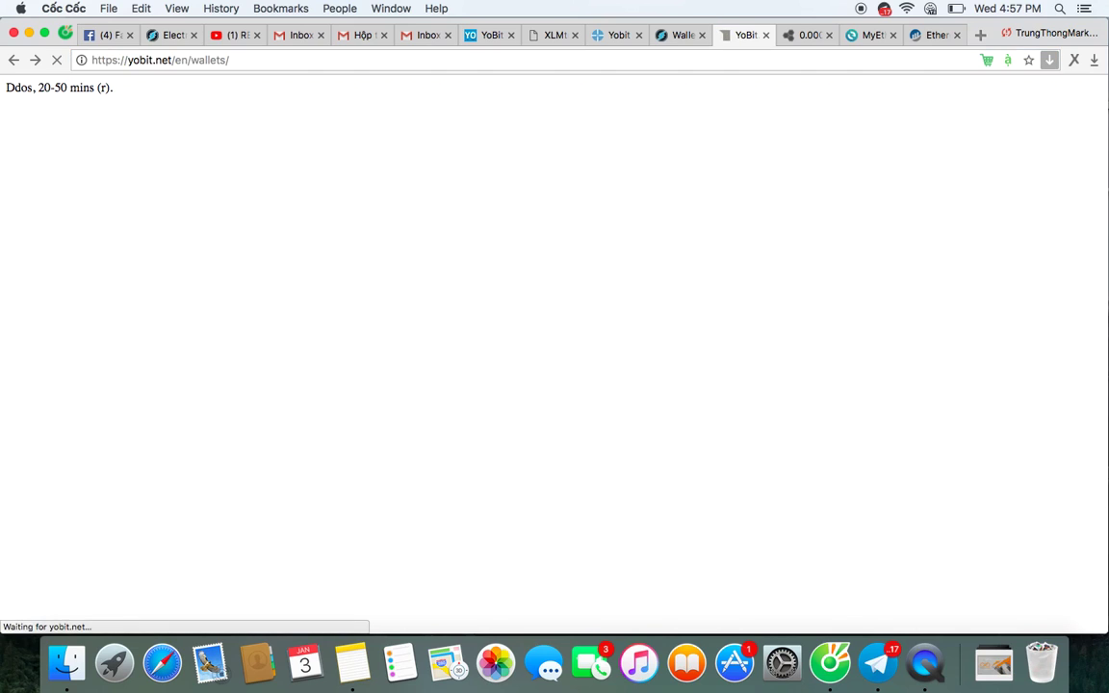